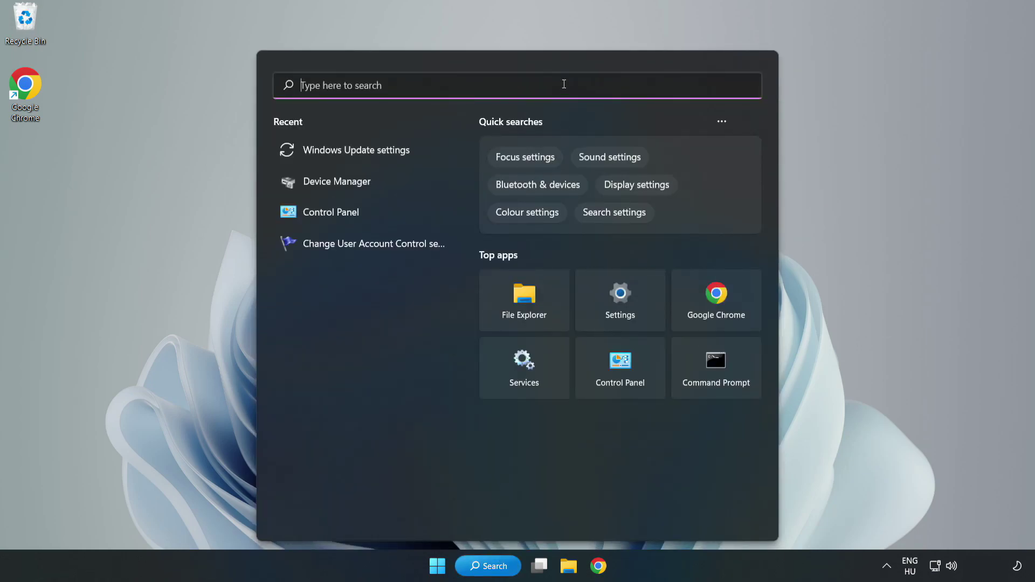
Step: Search Windows for "device manager", open Device Manager and move its window toward the middle of the desktop
text(device)
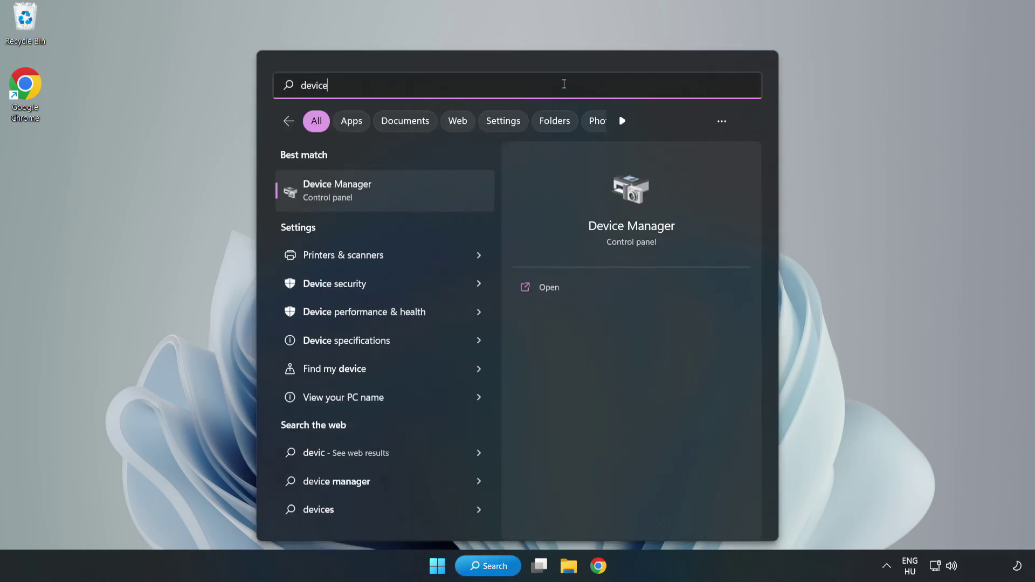
text( manager)
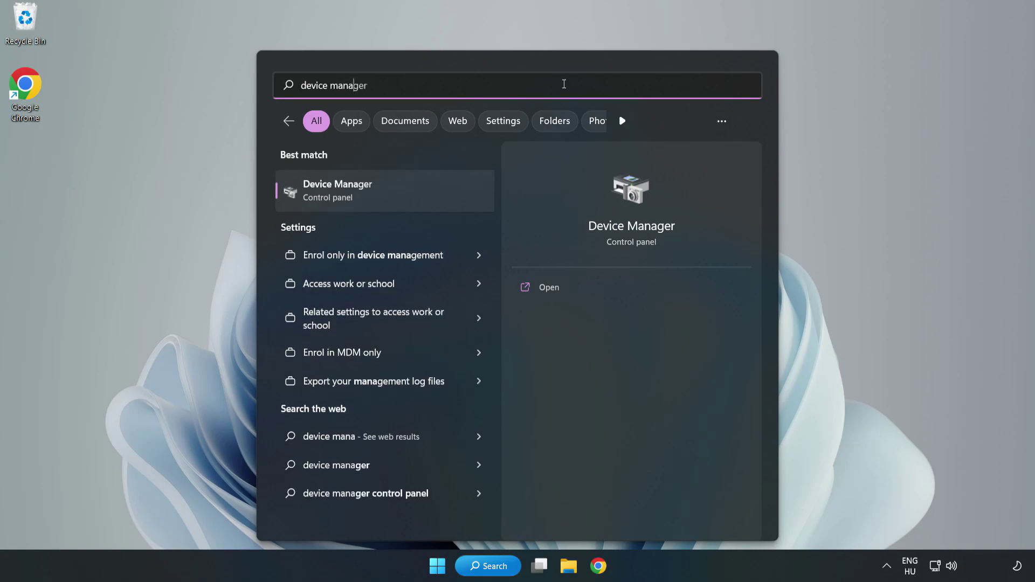
click(386, 200)
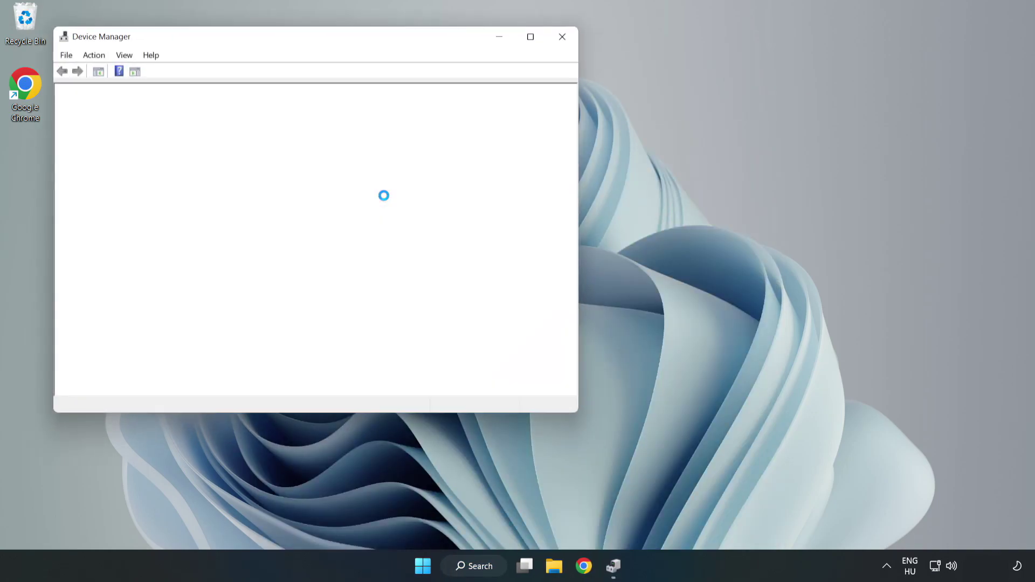
drag(279, 40, 463, 94)
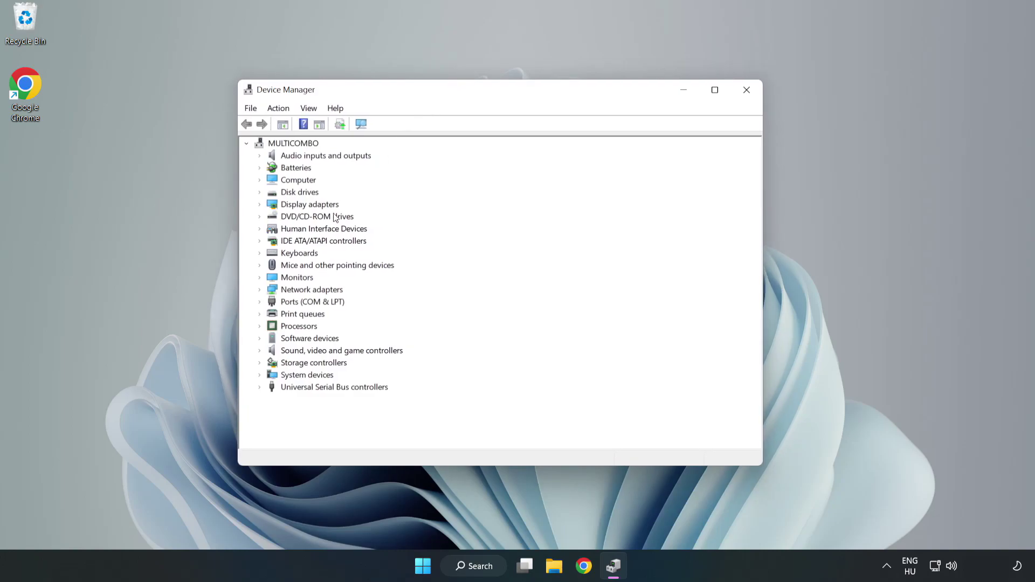
Step: Update the VMware SVGA 3D display adapter's driver using the automatic driver search, then close Device Manager
click(278, 207)
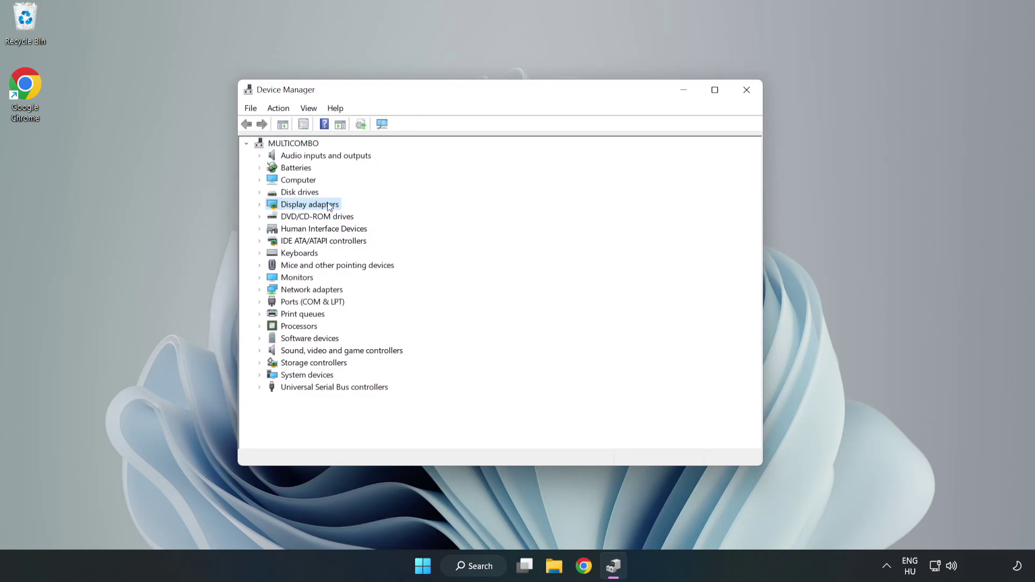
click(259, 205)
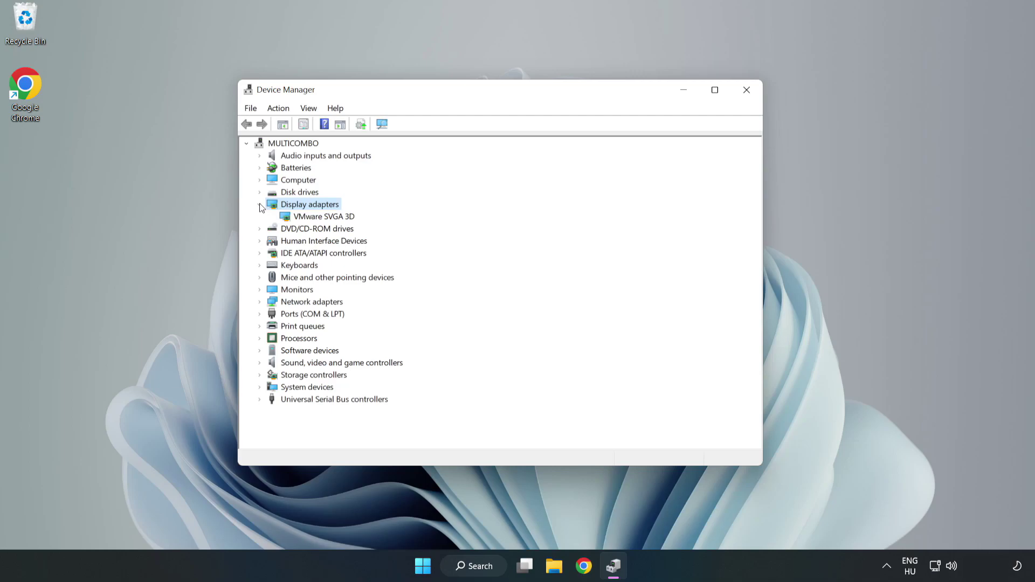
click(350, 215)
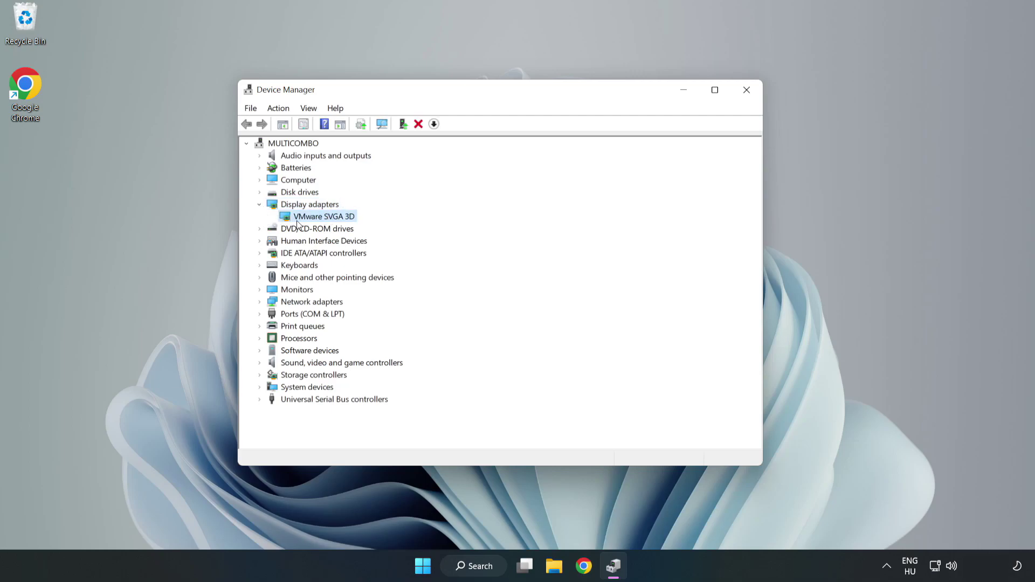
right_click(322, 221)
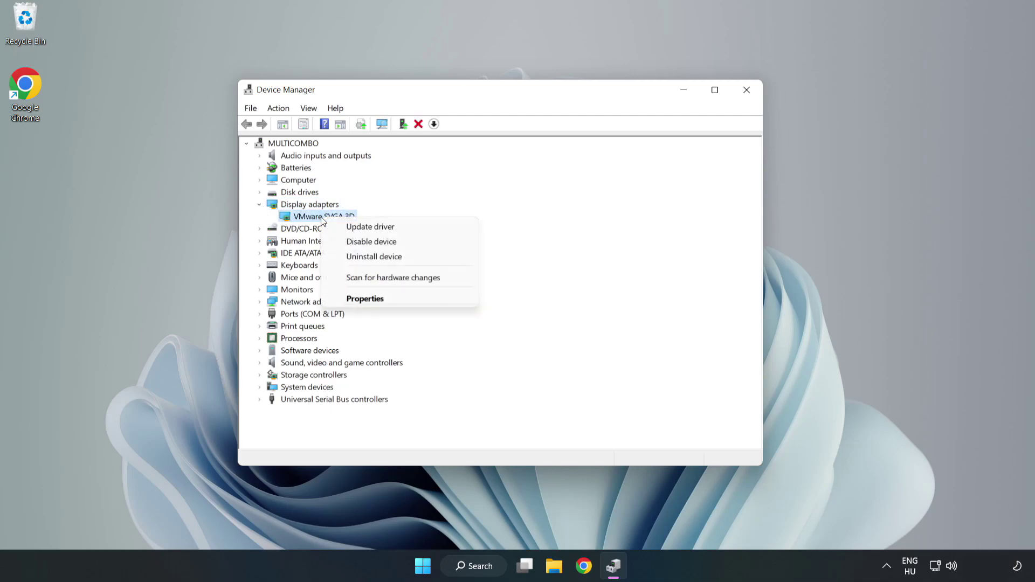
click(401, 232)
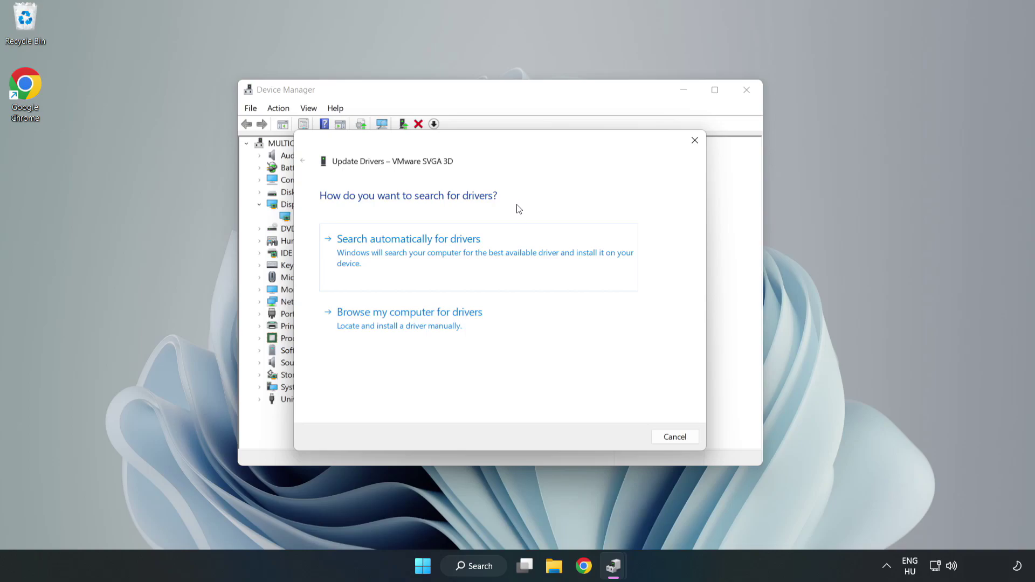
click(411, 252)
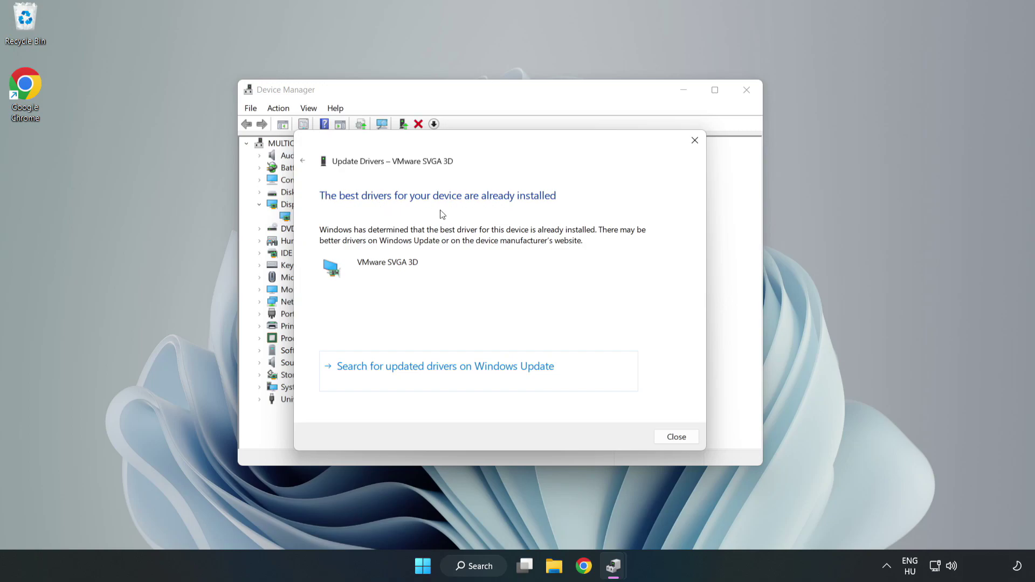
click(677, 436)
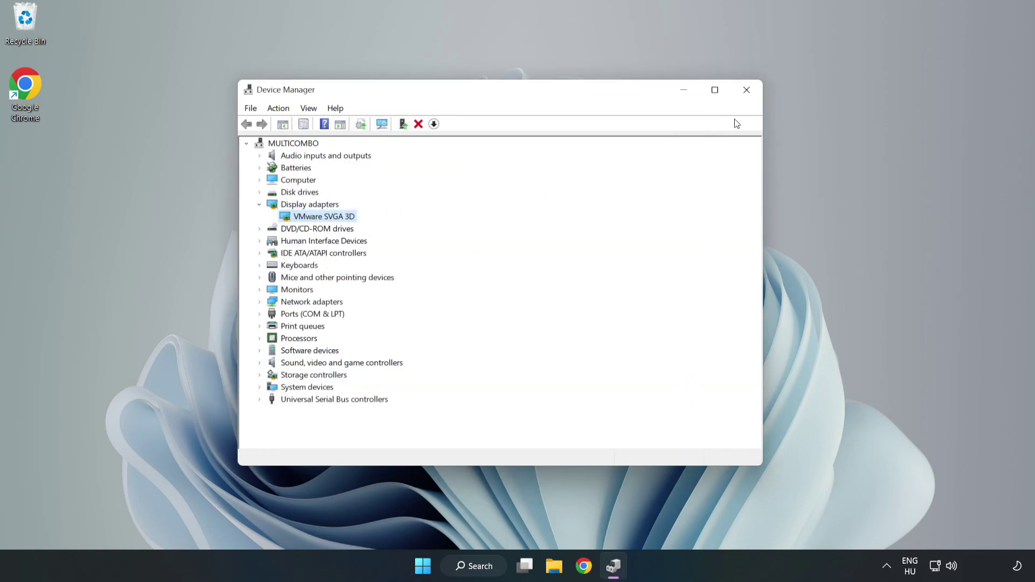
click(748, 95)
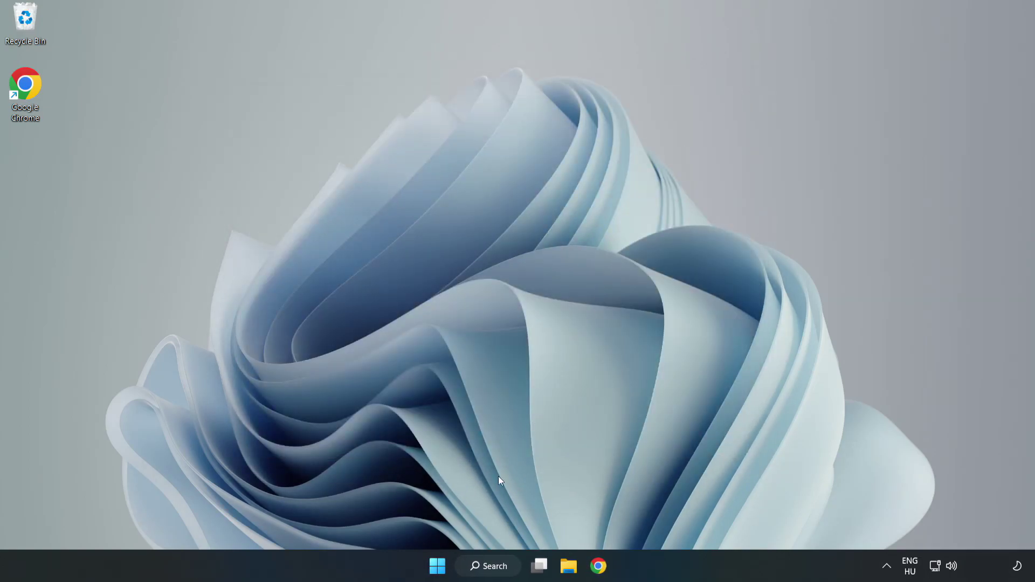
Step: Search Windows for "updates", open the Windows Update settings maximized, check for updates and close Settings
click(494, 566)
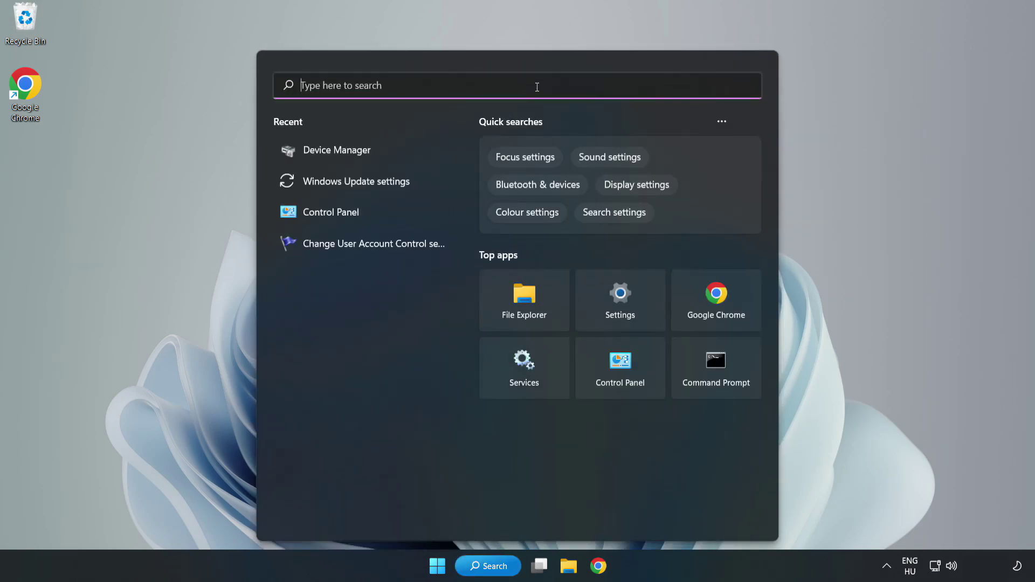
text(updates)
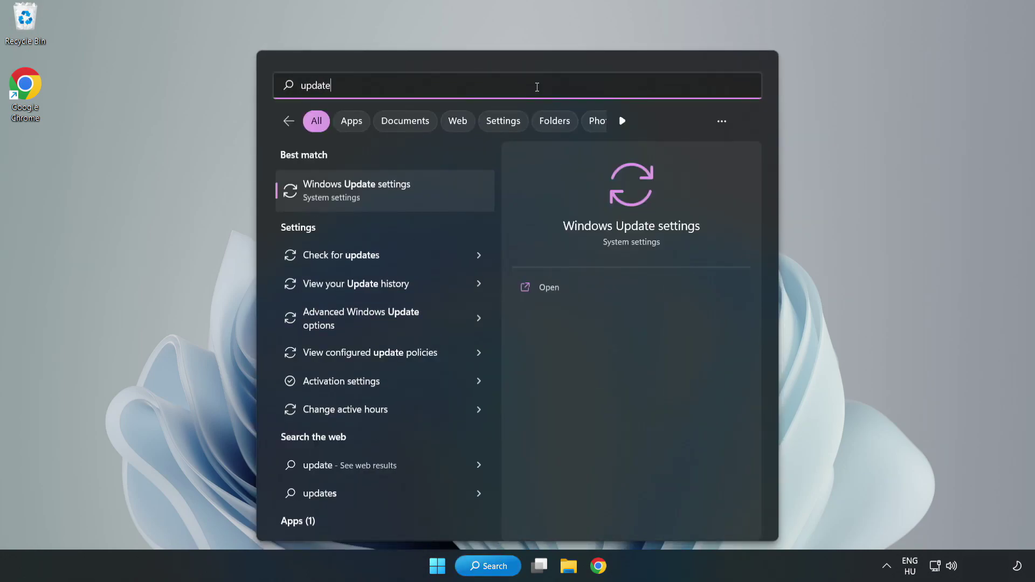
click(370, 196)
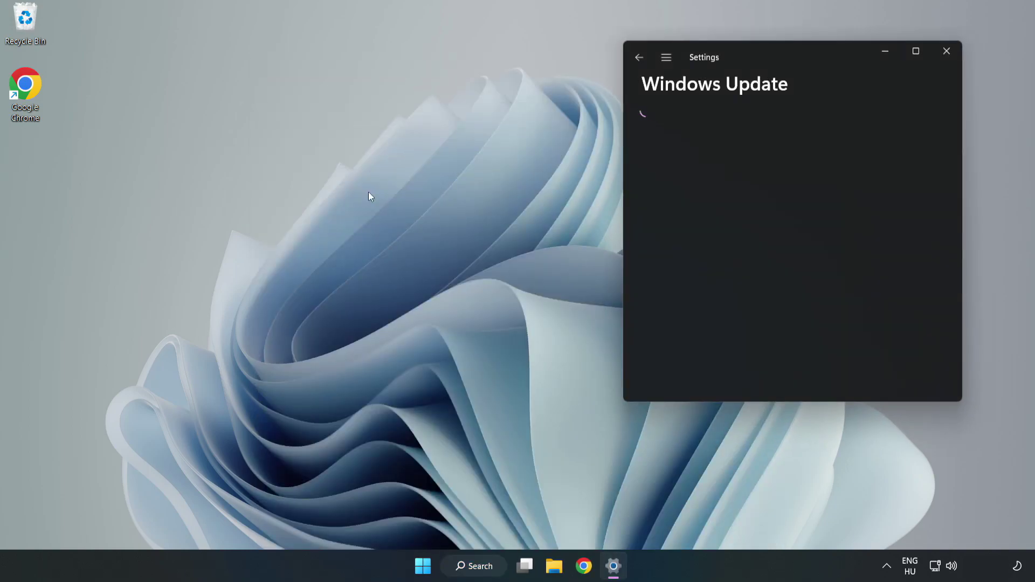
click(920, 50)
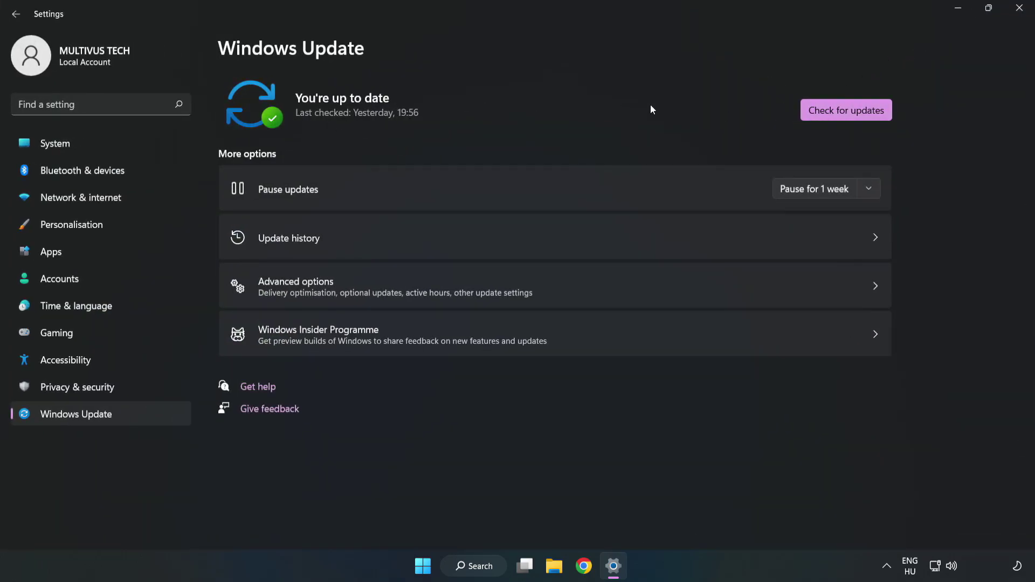
click(849, 112)
click(1019, 9)
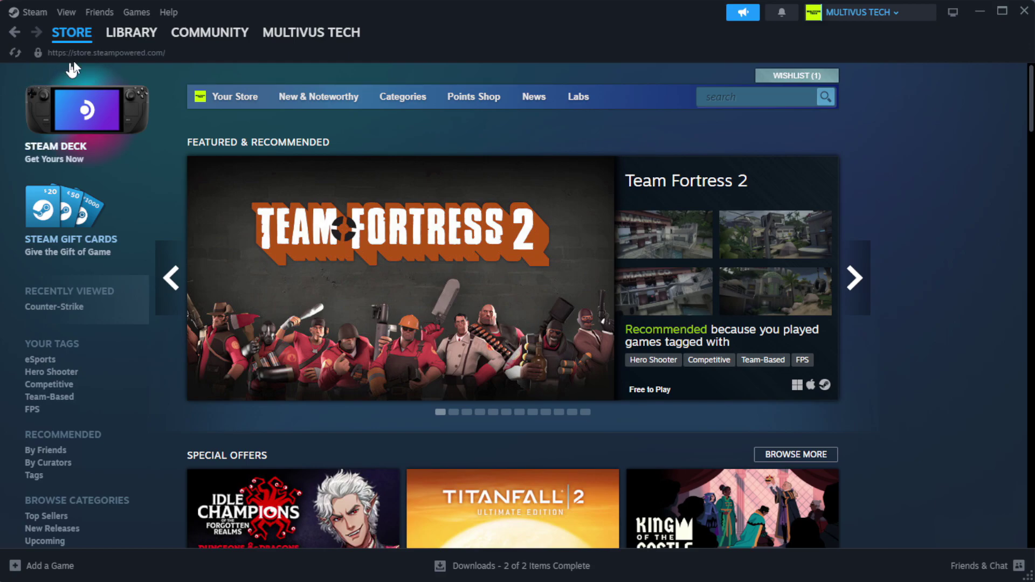
Step: In the Steam library, verify the integrity of the installed files of the favorite game YOUR NOT WORKING GAME
mouse_move(129, 39)
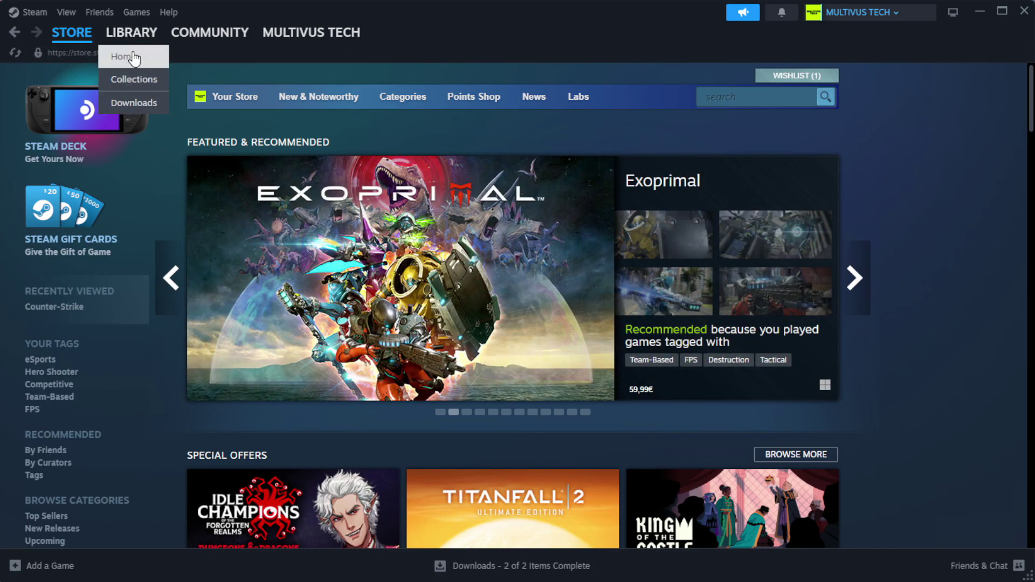
click(145, 57)
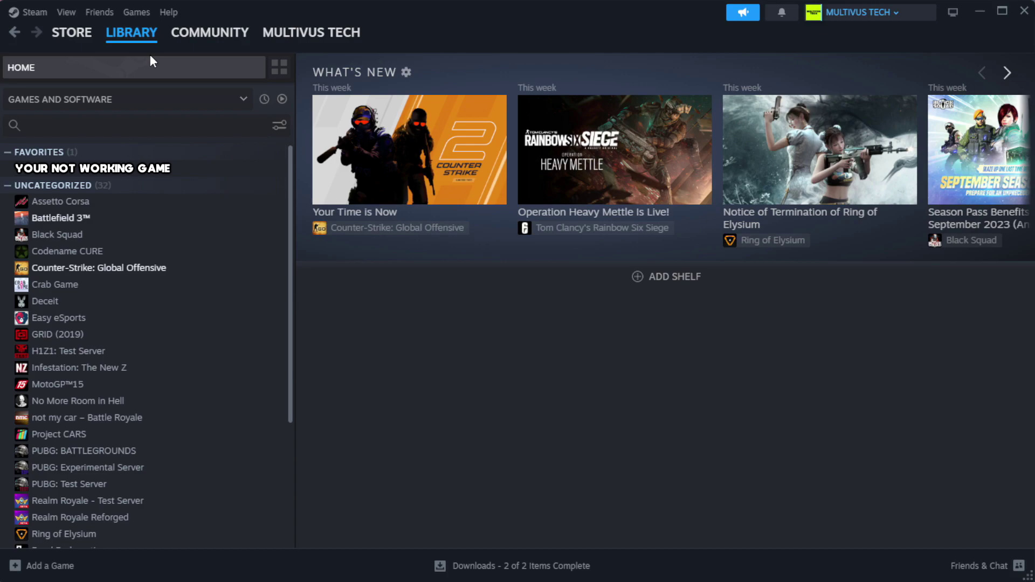
right_click(256, 171)
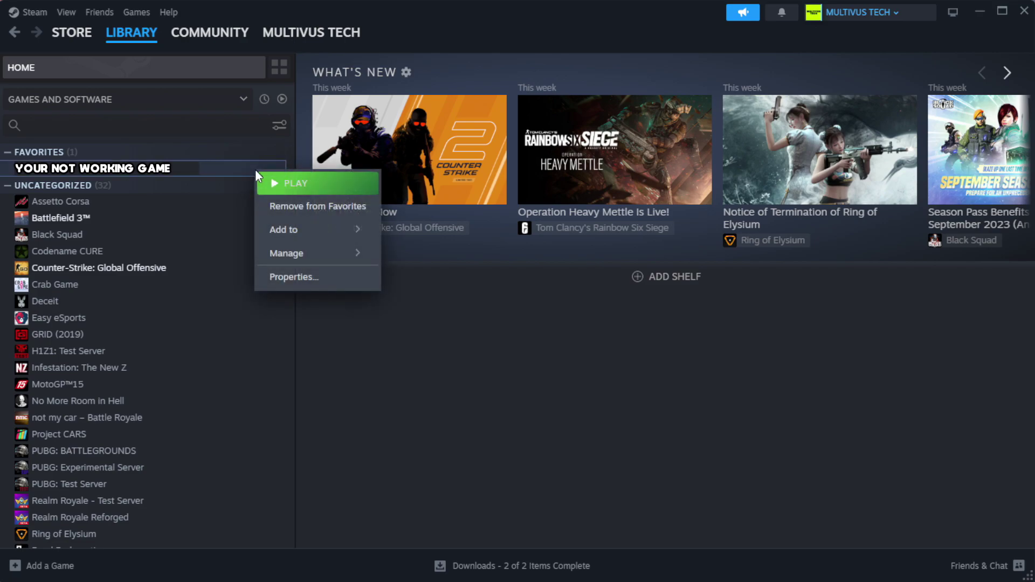
click(328, 287)
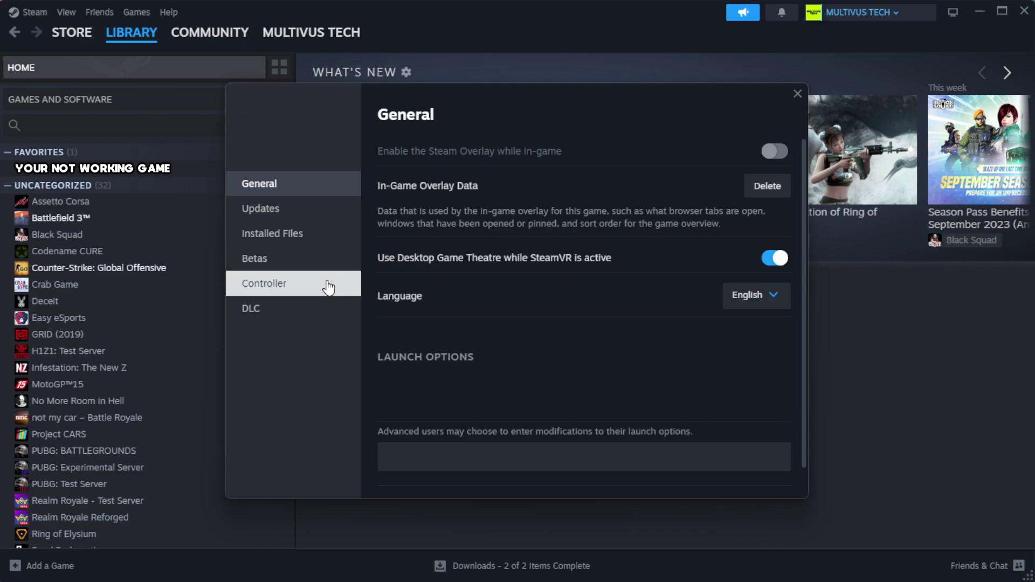
click(340, 245)
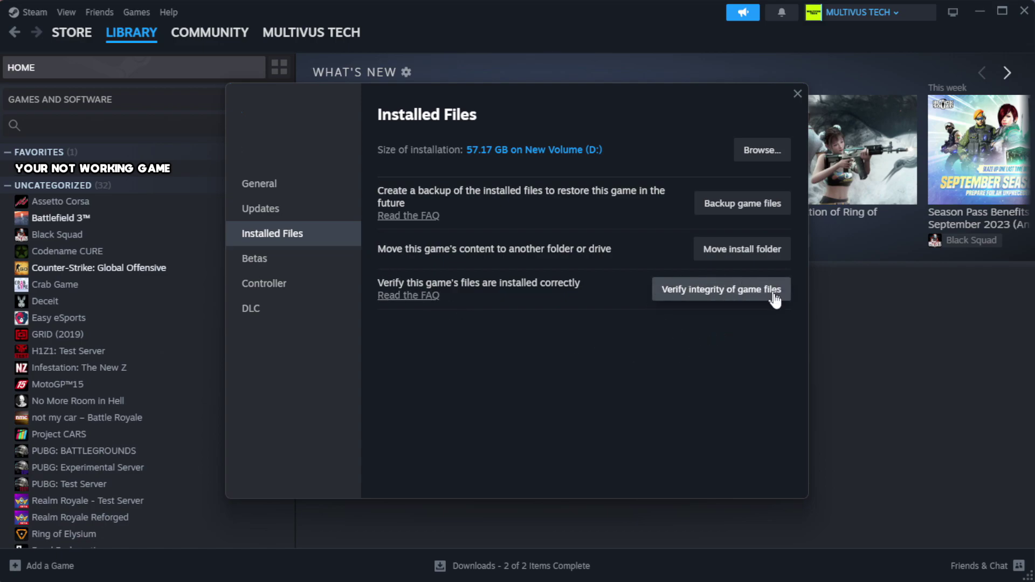
click(728, 301)
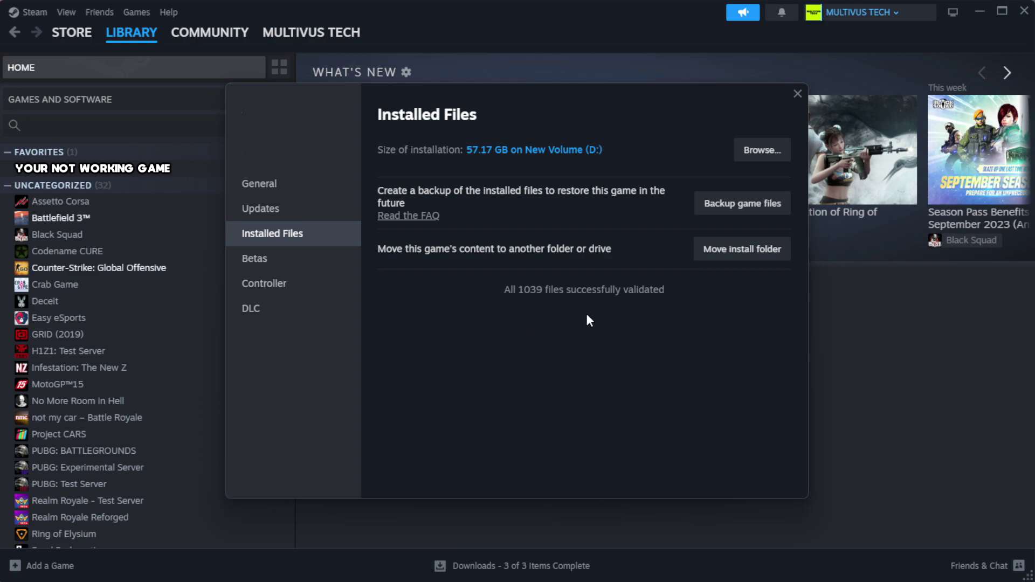
Step: Browse to the game's installation folder and open the properties of the YOUR NOT WORKING GAME shortcut, keeping the whole dialog in view
click(760, 157)
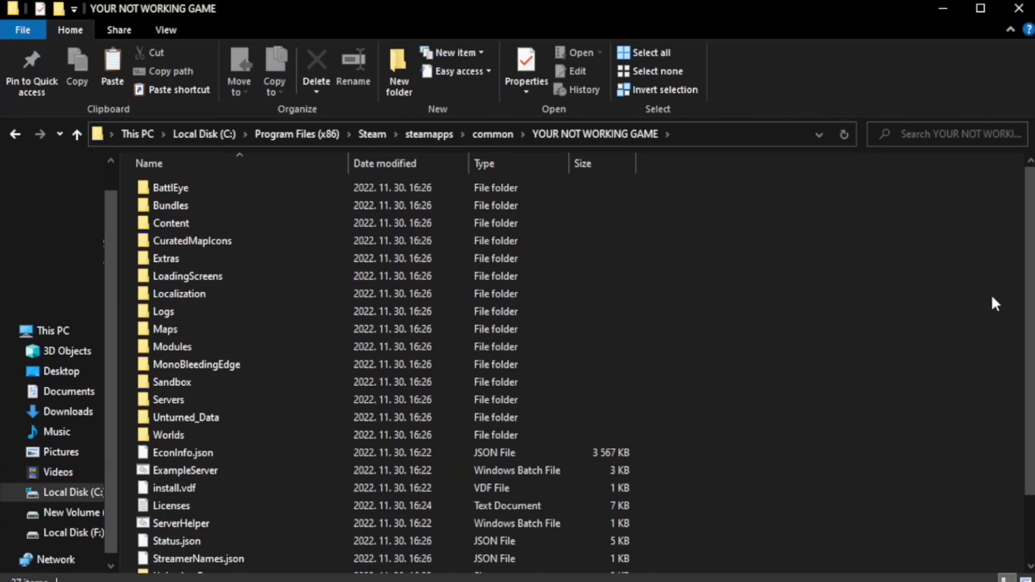
drag(1030, 324, 1031, 387)
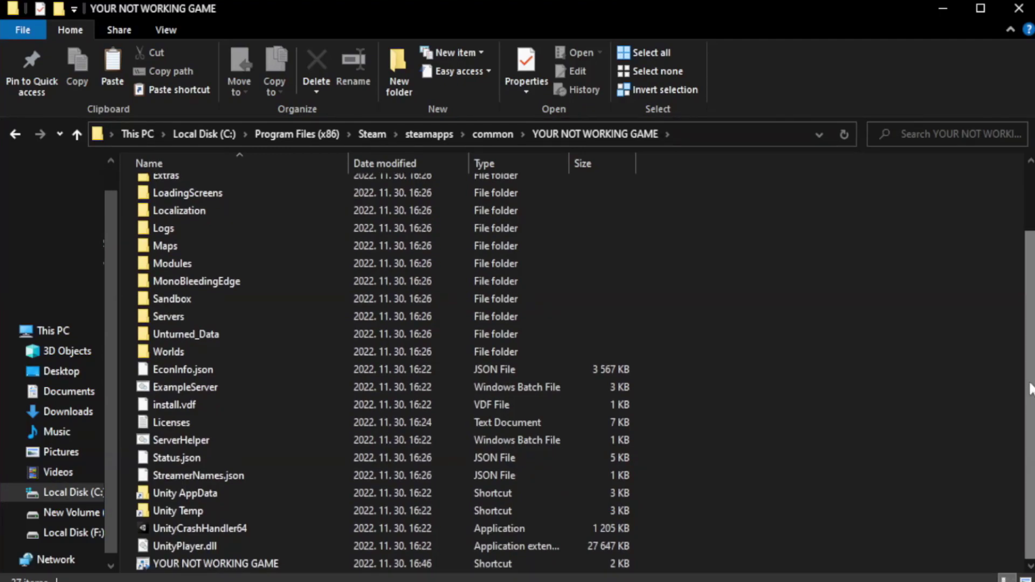
click(366, 566)
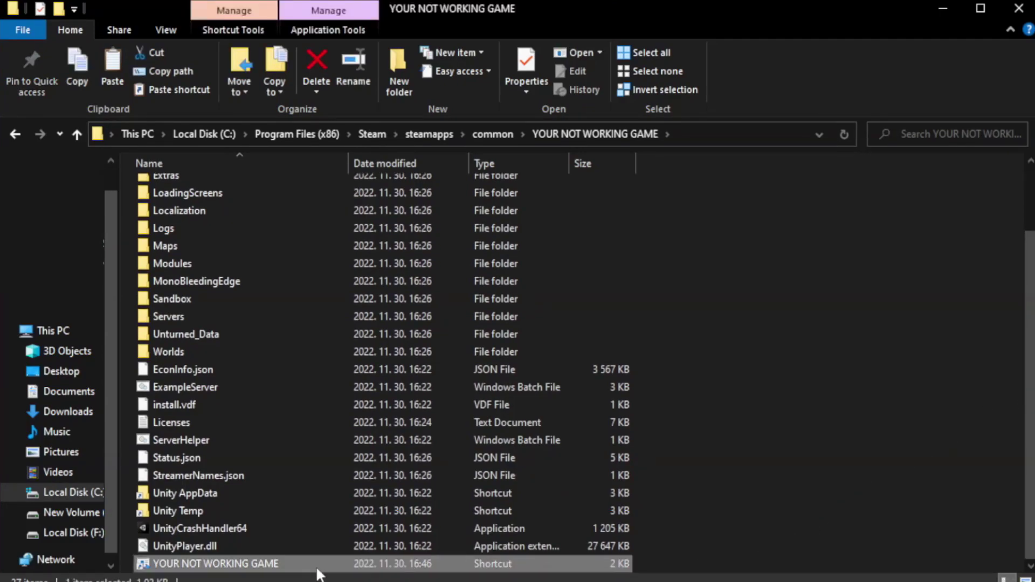
right_click(347, 564)
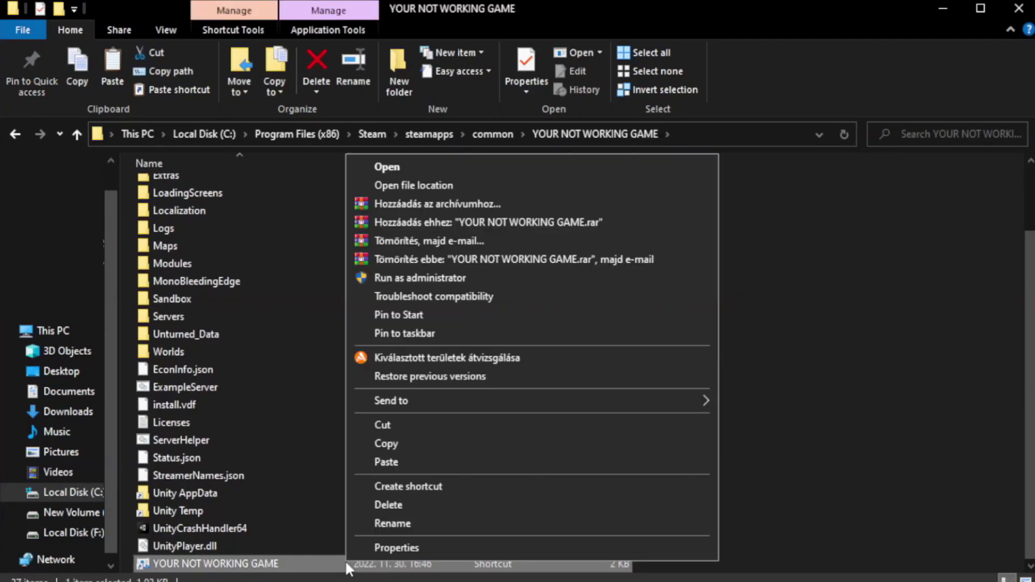
click(528, 547)
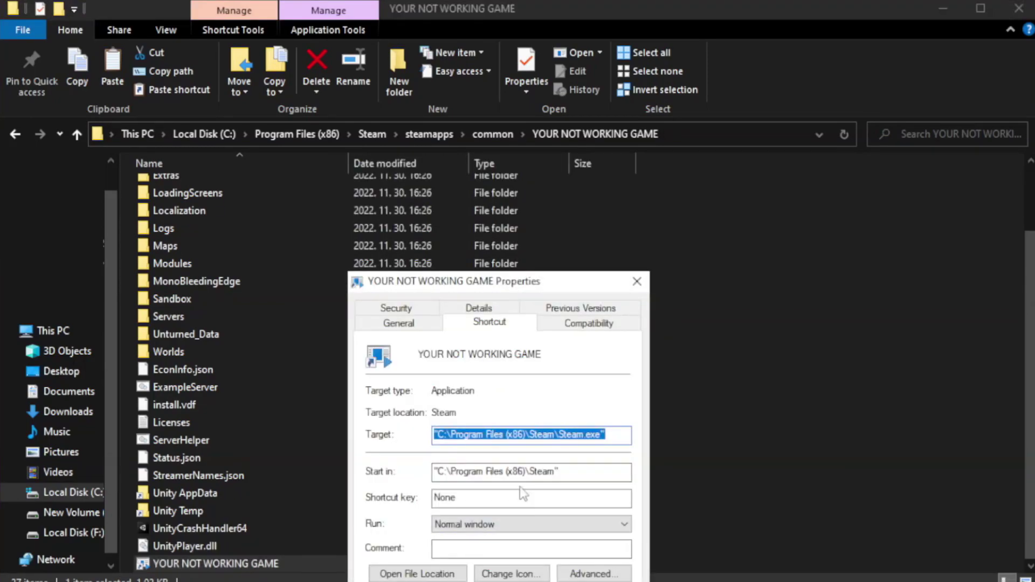
drag(516, 292, 520, 107)
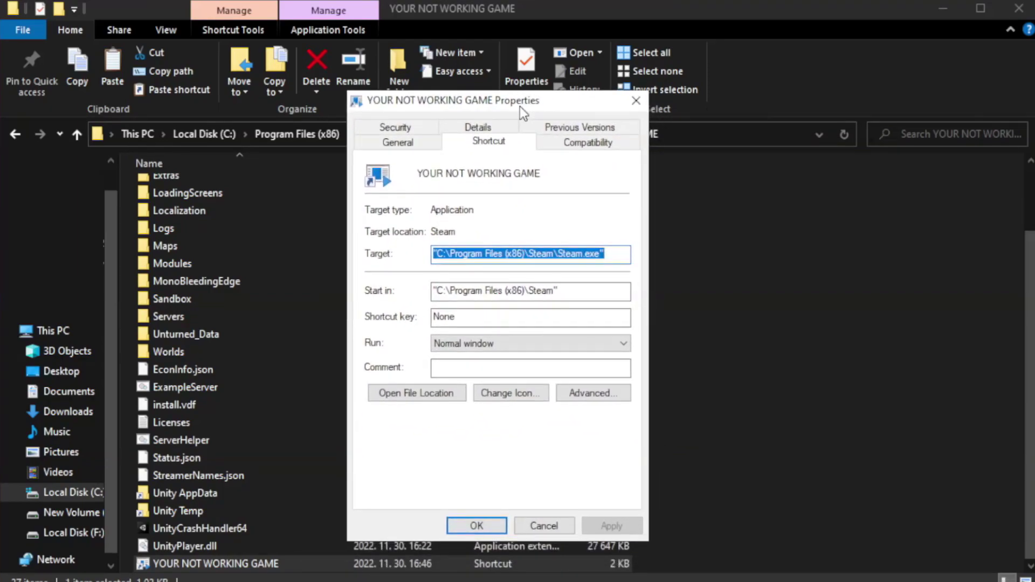
Step: Set the shortcut to Windows 8 compatibility mode, disable fullscreen optimizations, enable running as administrator, and apply the changes
click(582, 144)
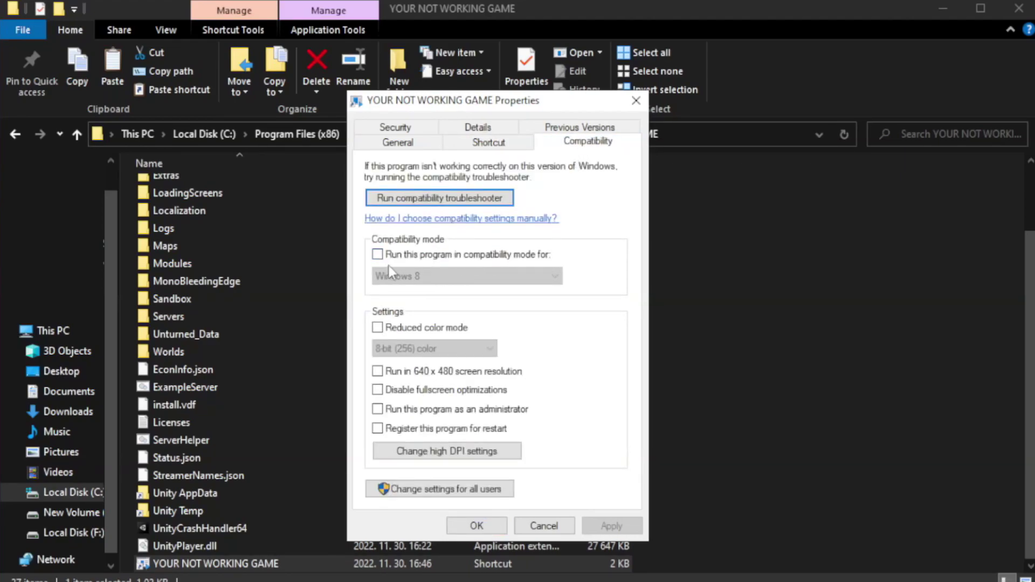
click(409, 254)
click(466, 277)
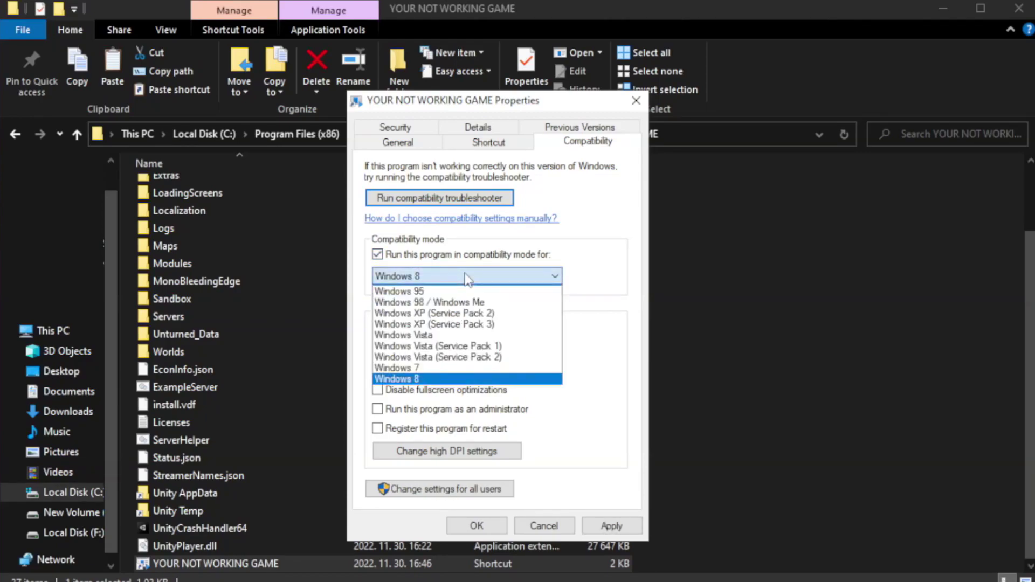
click(440, 379)
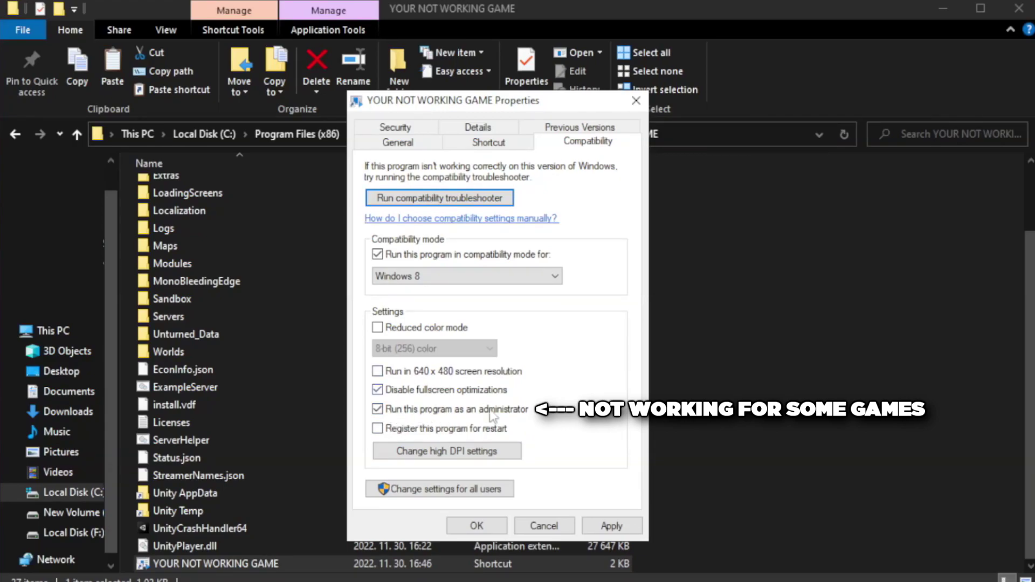
click(614, 526)
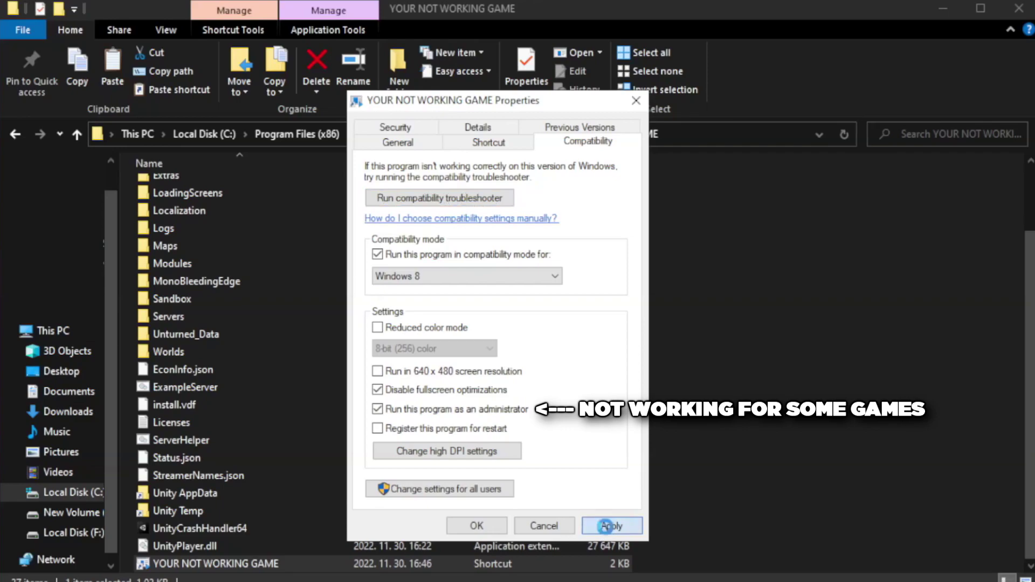
click(475, 527)
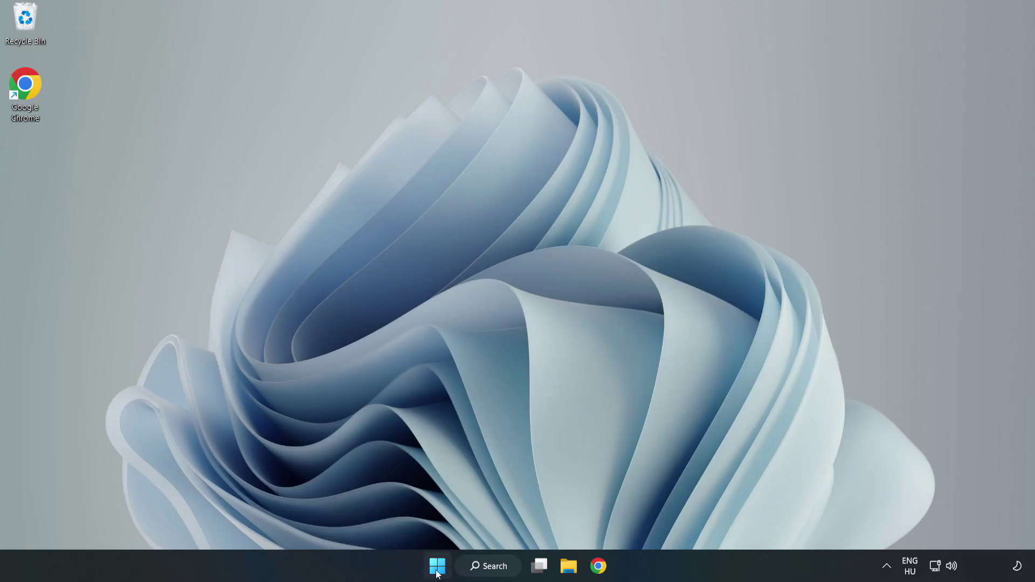
Step: In Task Manager, disable Cortana, Microsoft Edge, Microsoft Teams and Phone Link as startup apps, and close Task Manager
right_click(440, 570)
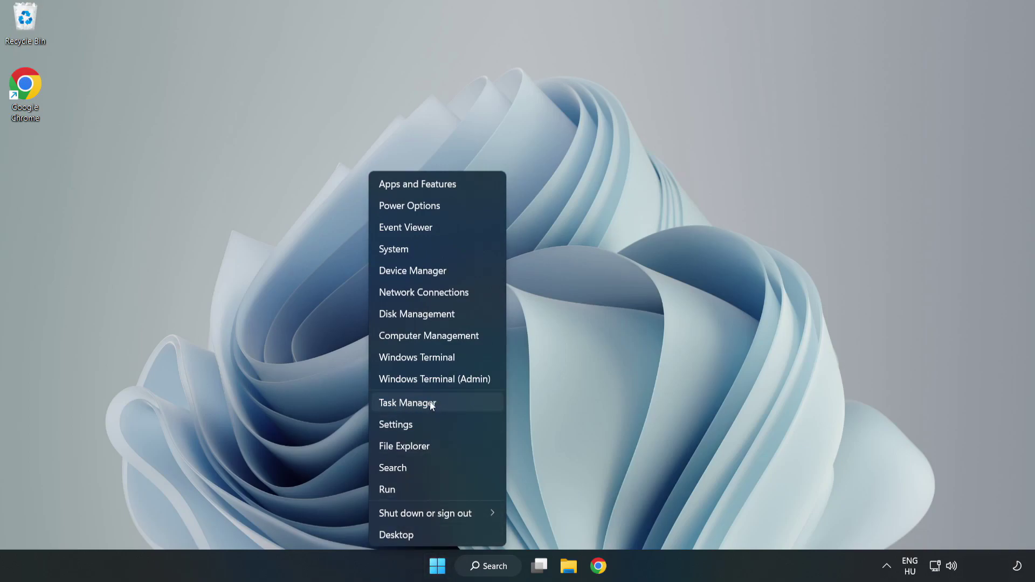
click(436, 405)
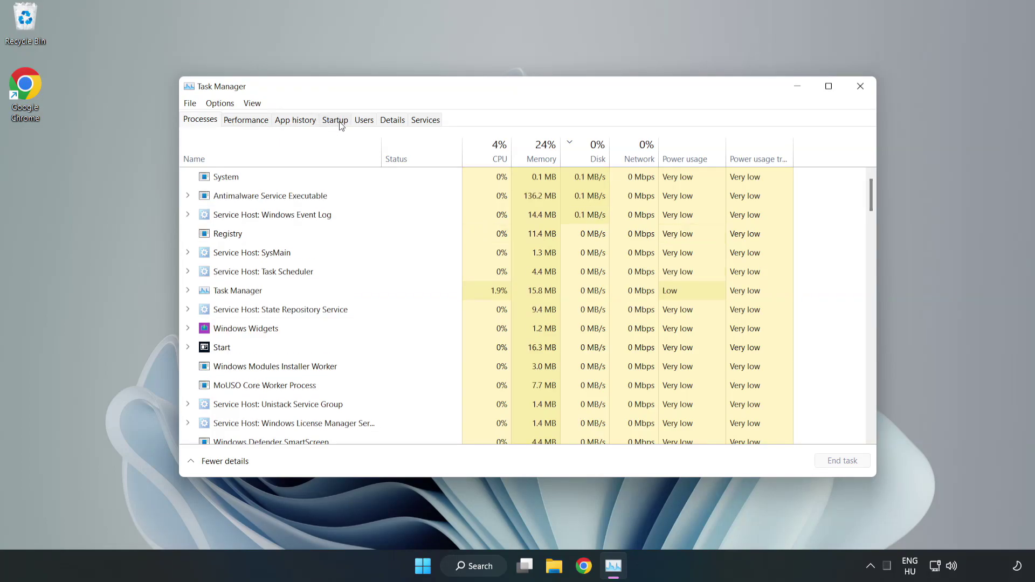
click(336, 123)
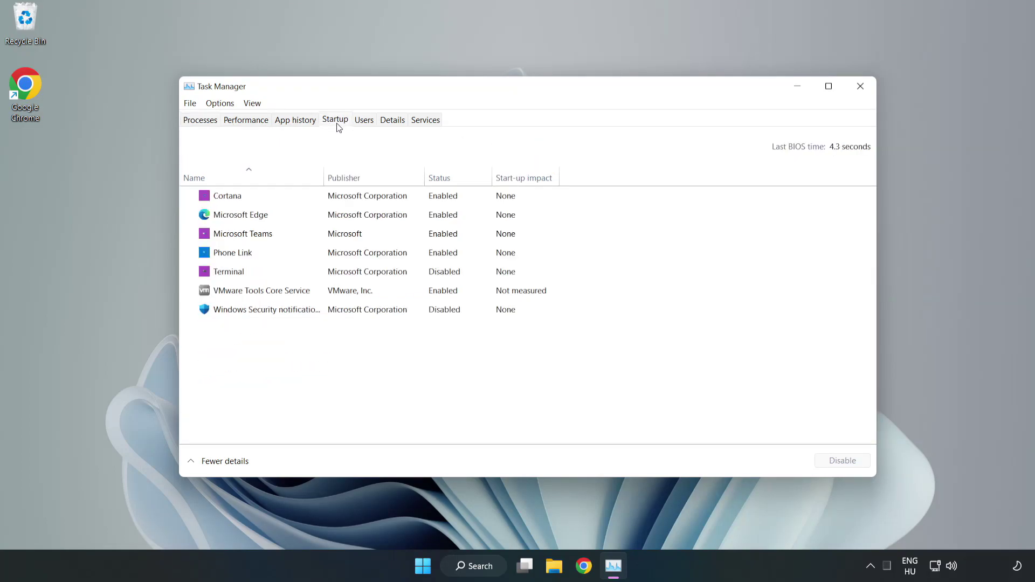
click(356, 200)
click(842, 461)
click(448, 215)
click(842, 460)
click(354, 234)
click(841, 461)
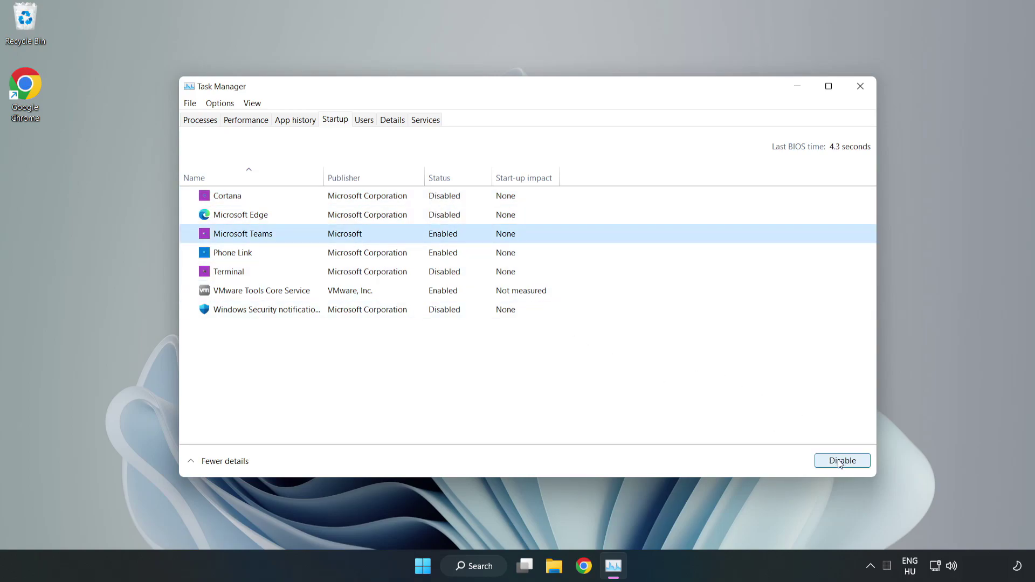
click(346, 253)
click(854, 463)
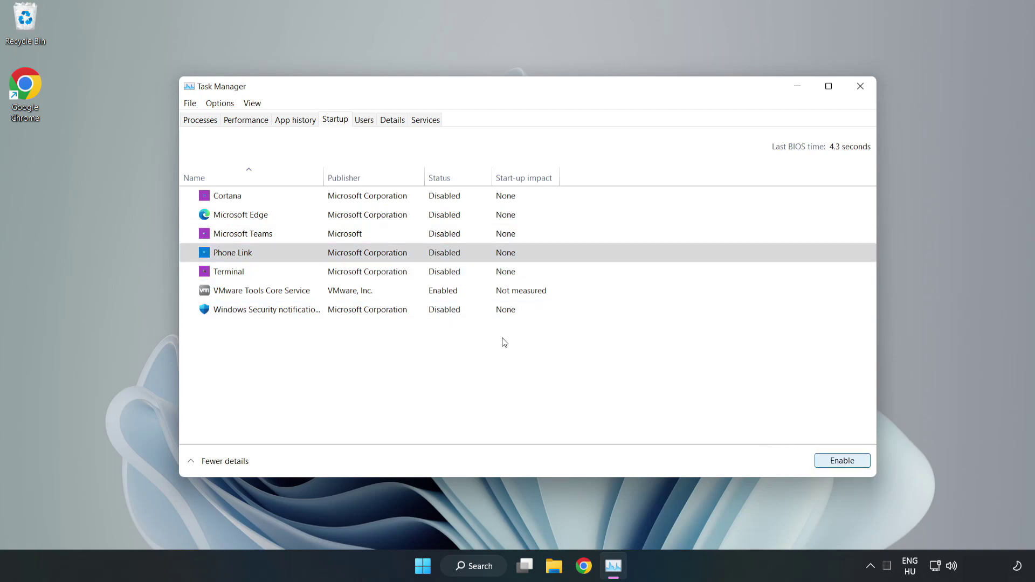
click(861, 88)
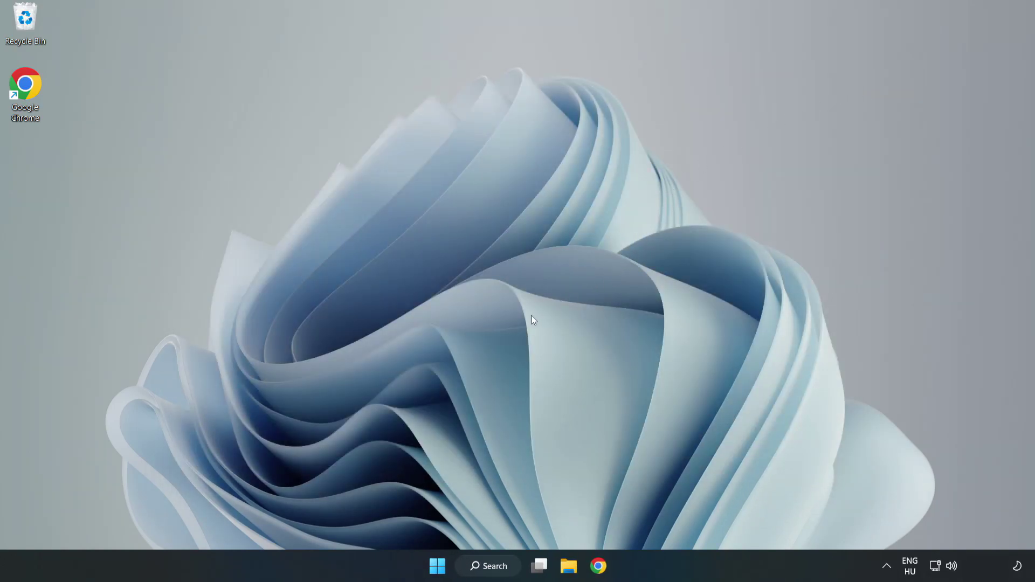
Step: Switch to Chrome and download the DirectX End-User Runtime Web Installer from the Microsoft Download Center page
click(598, 573)
key(ctrl+l)
key(End)
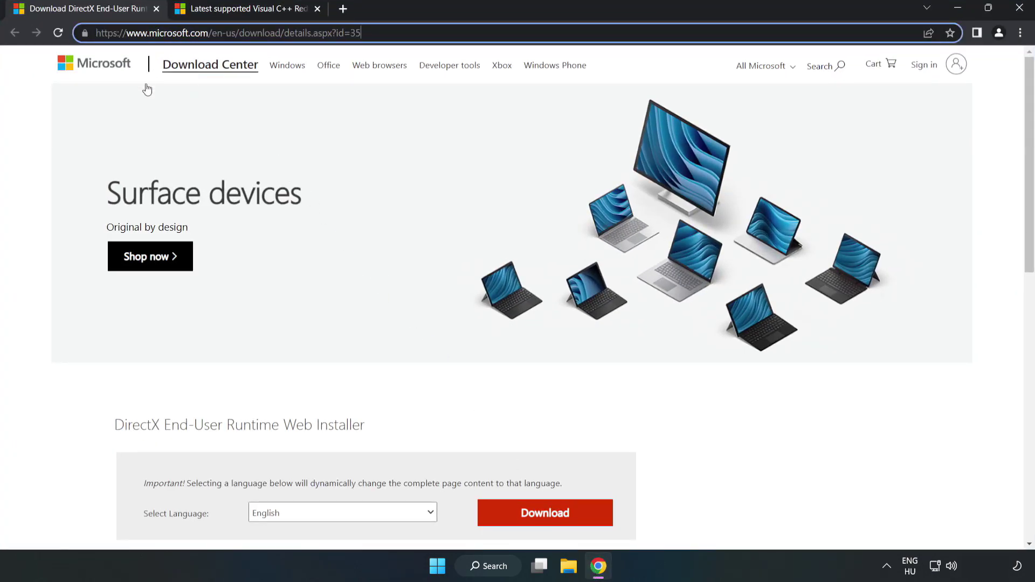
click(42, 124)
scroll(564, 346, down, 3)
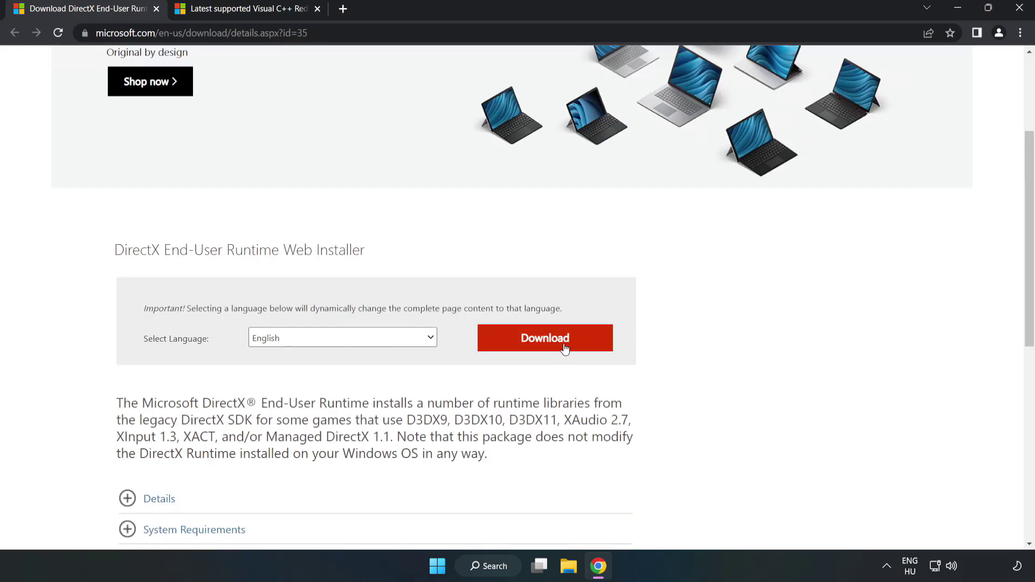
click(549, 348)
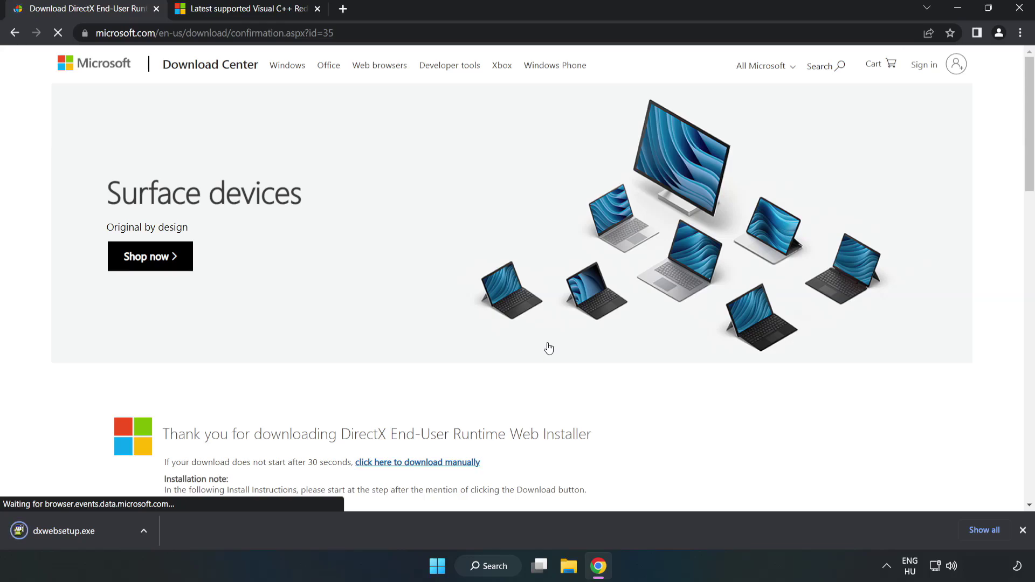
Step: Run the downloaded dxwebsetup.exe, accept the license agreement and complete the DirectX setup wizard
click(76, 532)
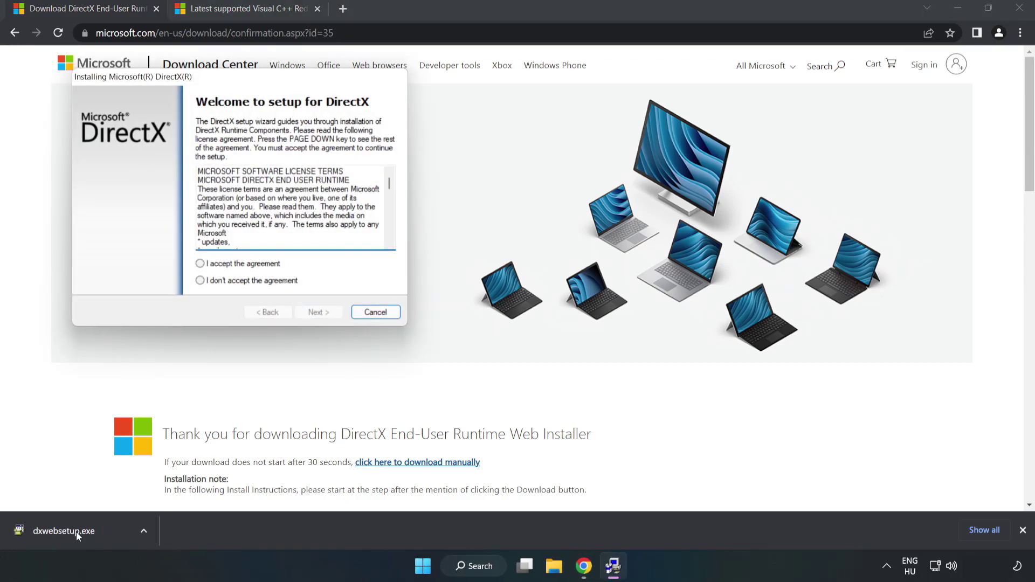
drag(236, 84, 504, 173)
drag(658, 276, 651, 337)
click(466, 354)
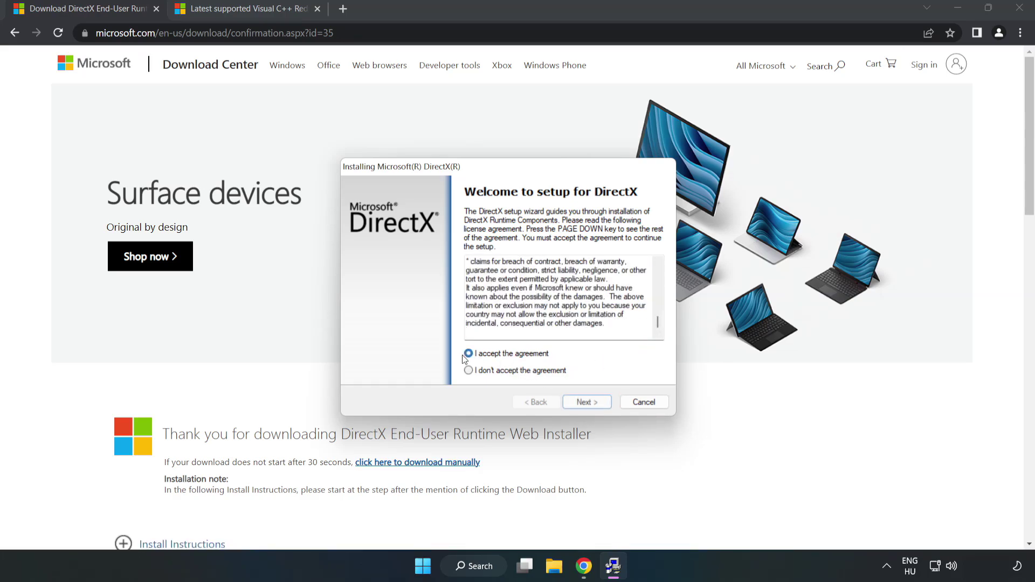
click(586, 402)
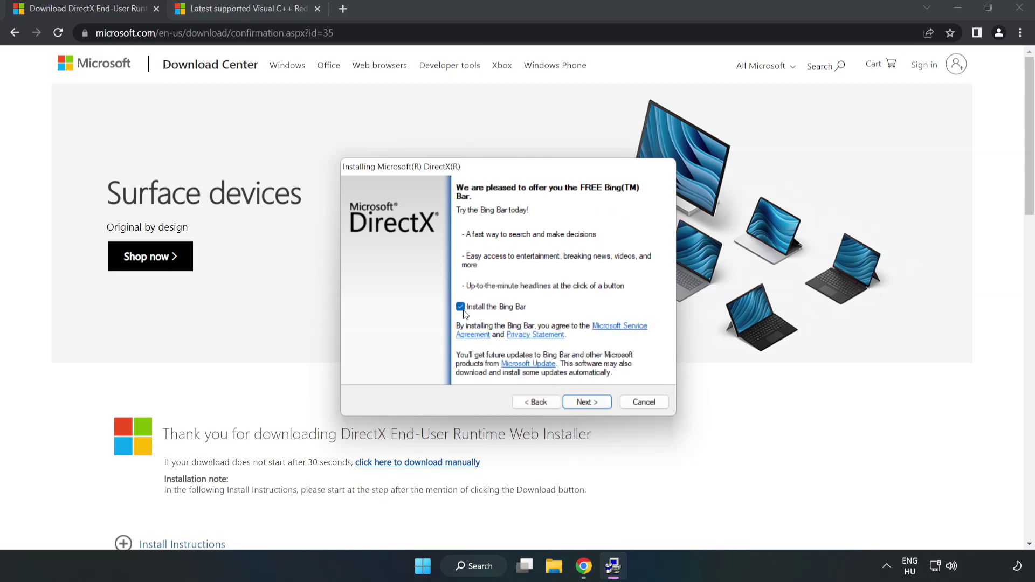
click(594, 403)
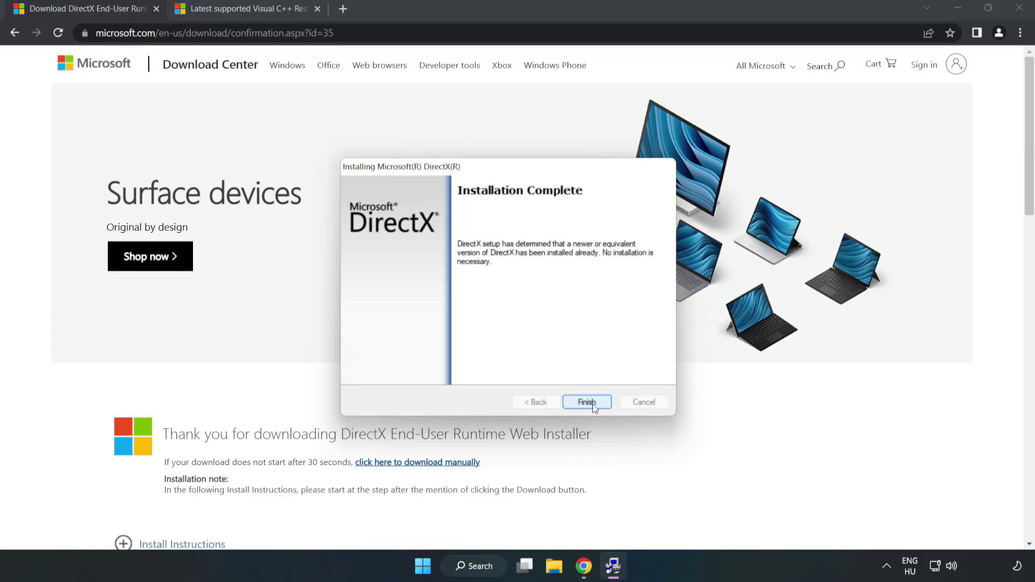
click(593, 403)
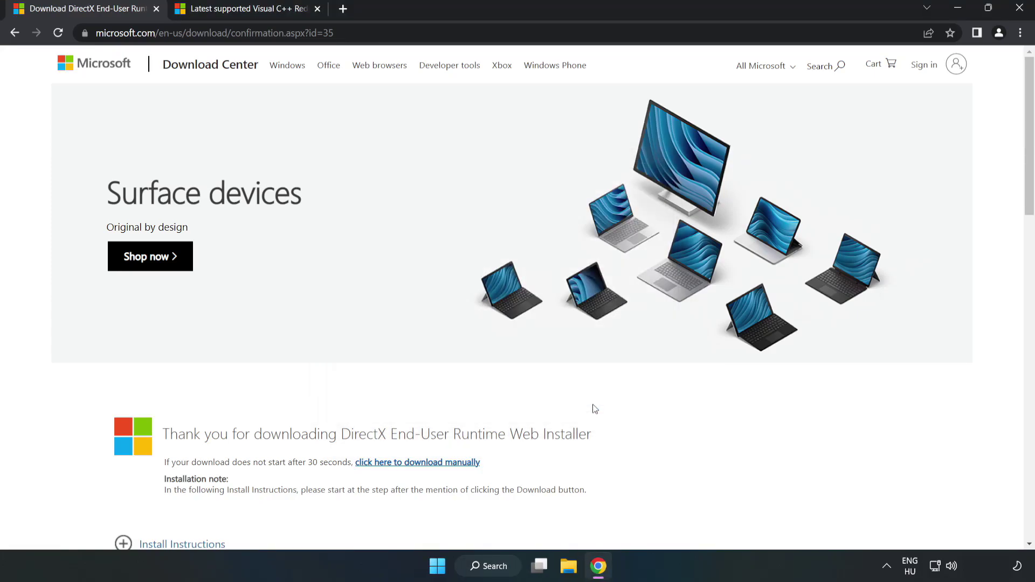
Step: Close the DirectX page and download the ARM64, X86 and X64 Visual C++ Redistributables for Visual Studio 2015, 2017, 2019 and 2022
click(156, 10)
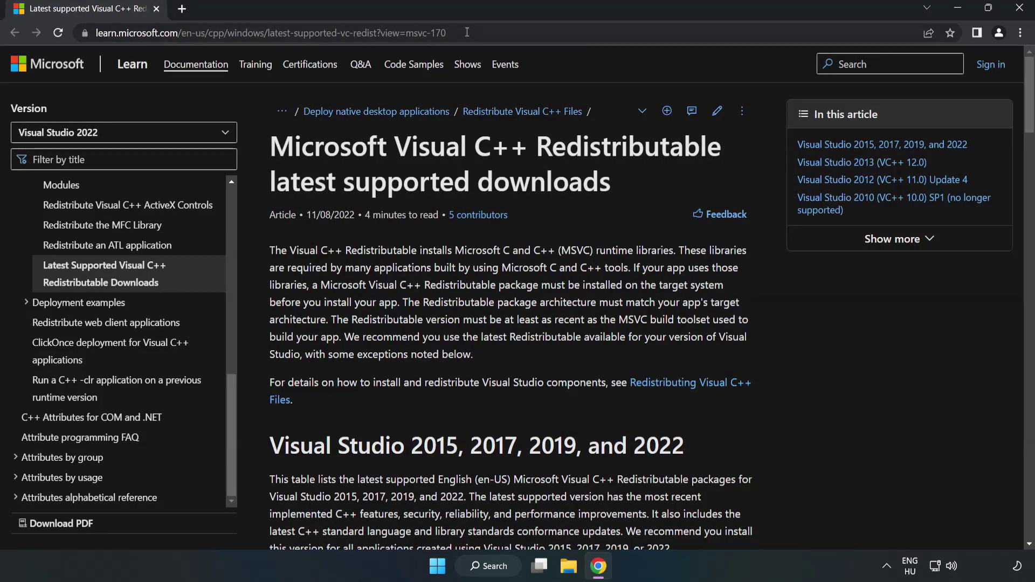
click(515, 33)
click(515, 33)
click(411, 192)
scroll(413, 194, down, 6)
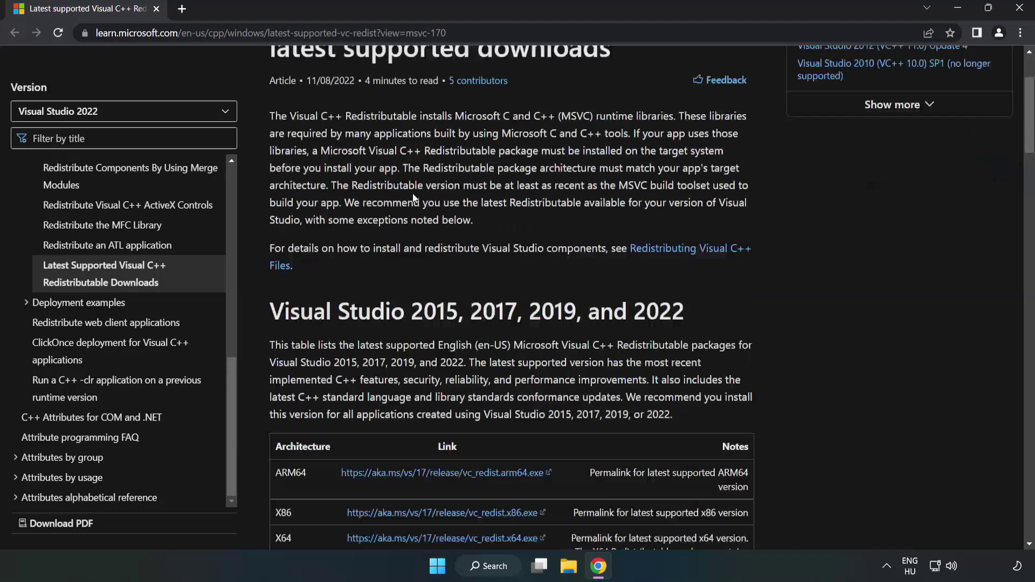
scroll(416, 201, down, 1)
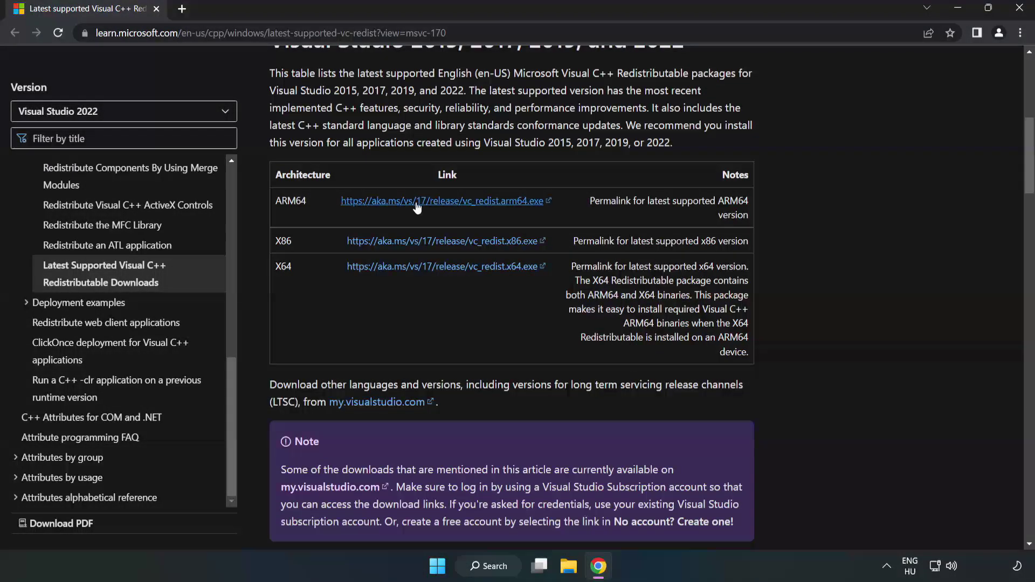
scroll(361, 201, up, 1)
drag(268, 112, 685, 111)
click(530, 195)
click(418, 269)
click(418, 309)
click(435, 335)
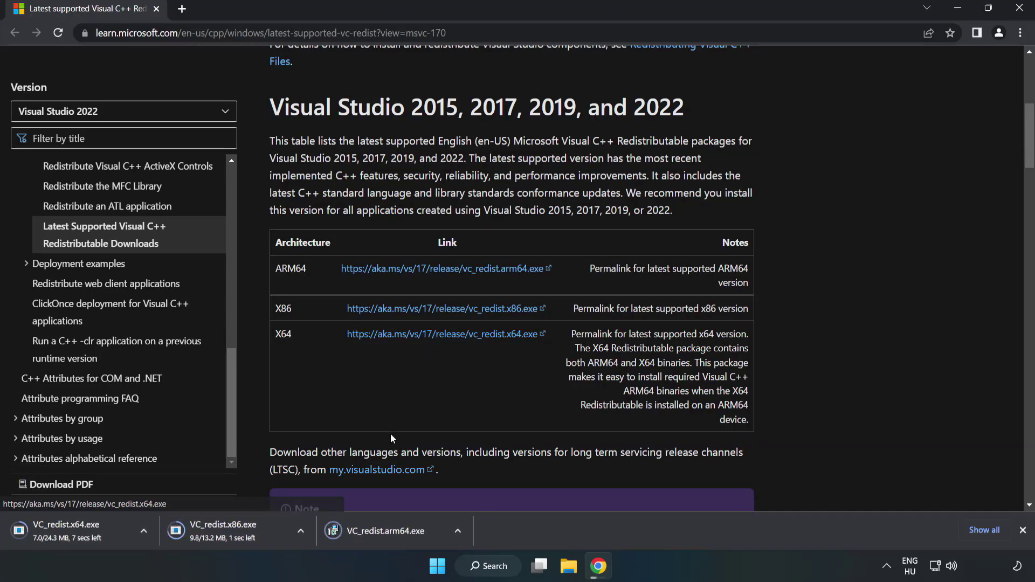
Step: Try to install VC_redist.arm64.exe, agreeing to its license terms, and close the setup window
click(395, 531)
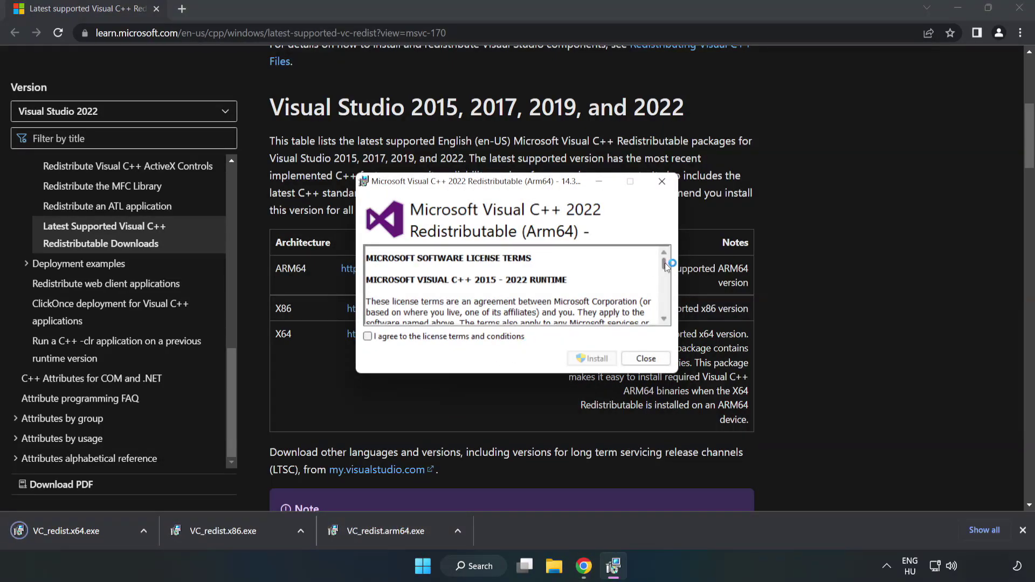
drag(663, 262, 664, 315)
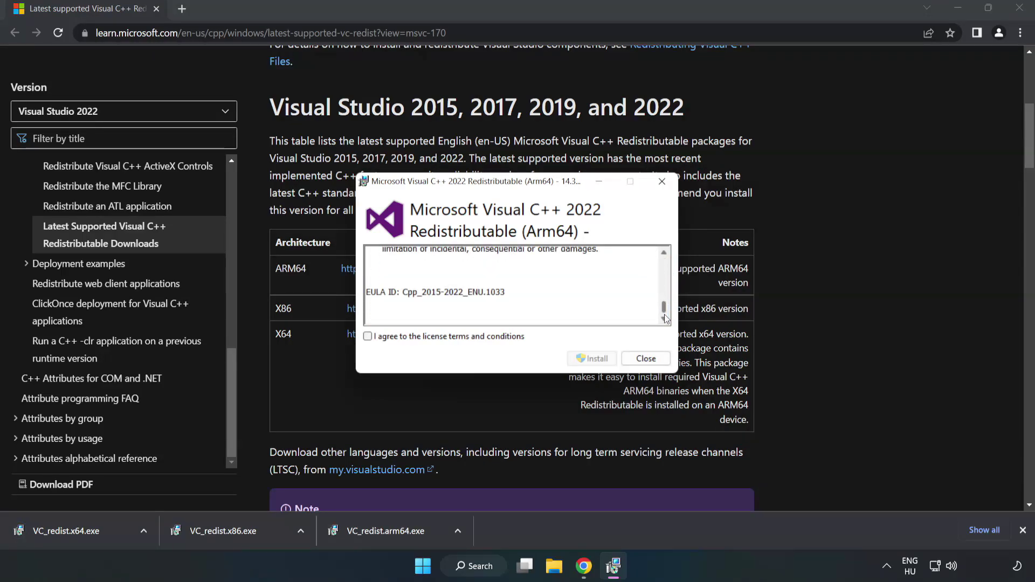
click(368, 337)
click(593, 359)
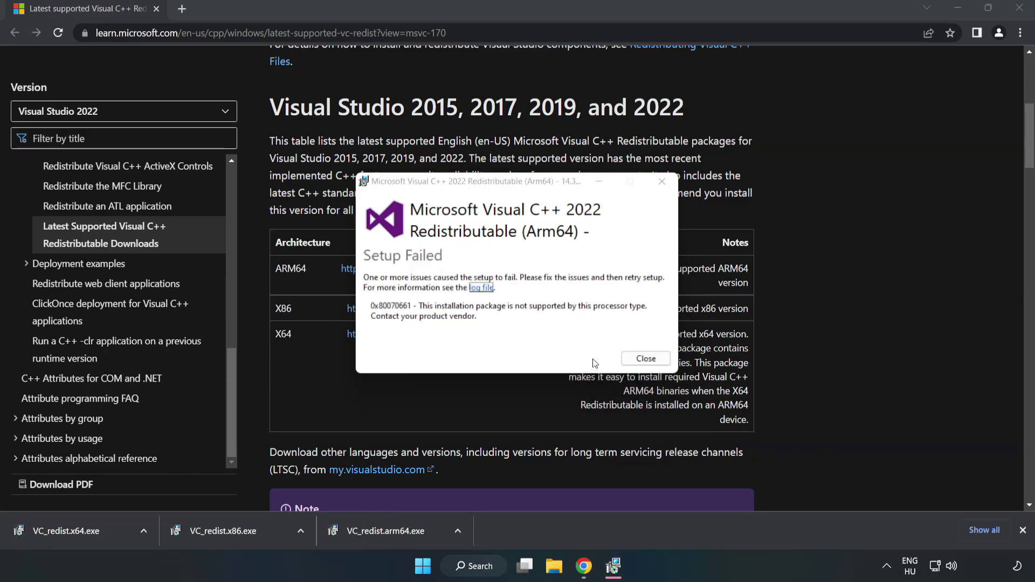
click(645, 358)
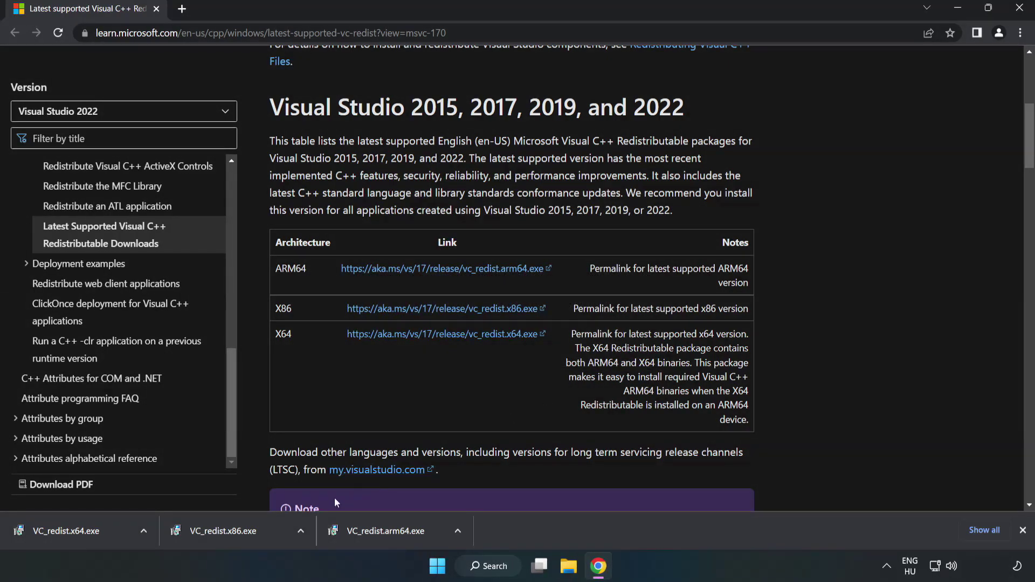
Step: Install the x86 Visual C++ Redistributable from VC_redist.x86.exe, agreeing to its license terms, and close the setup window
click(228, 530)
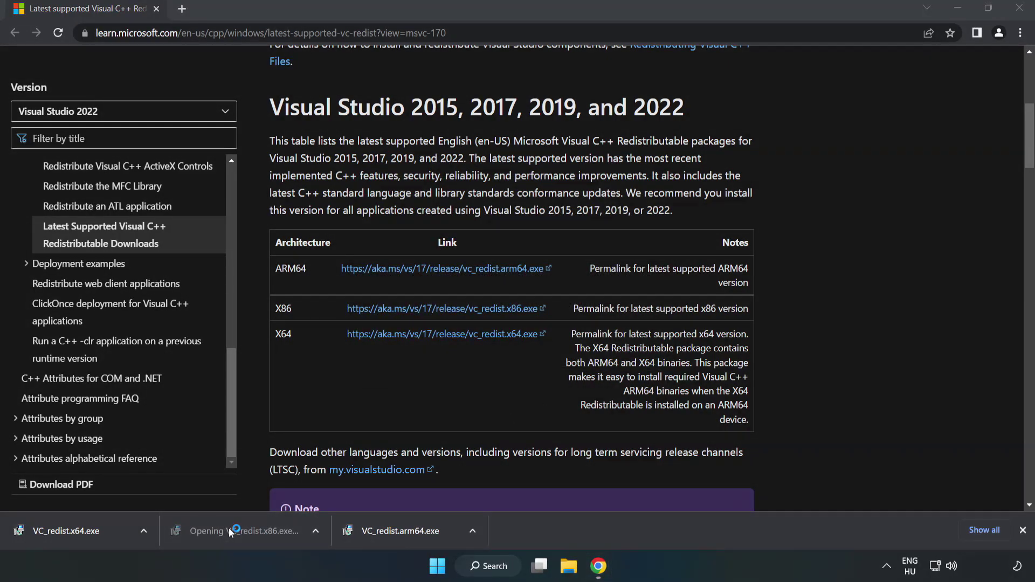
drag(664, 265, 663, 310)
click(368, 337)
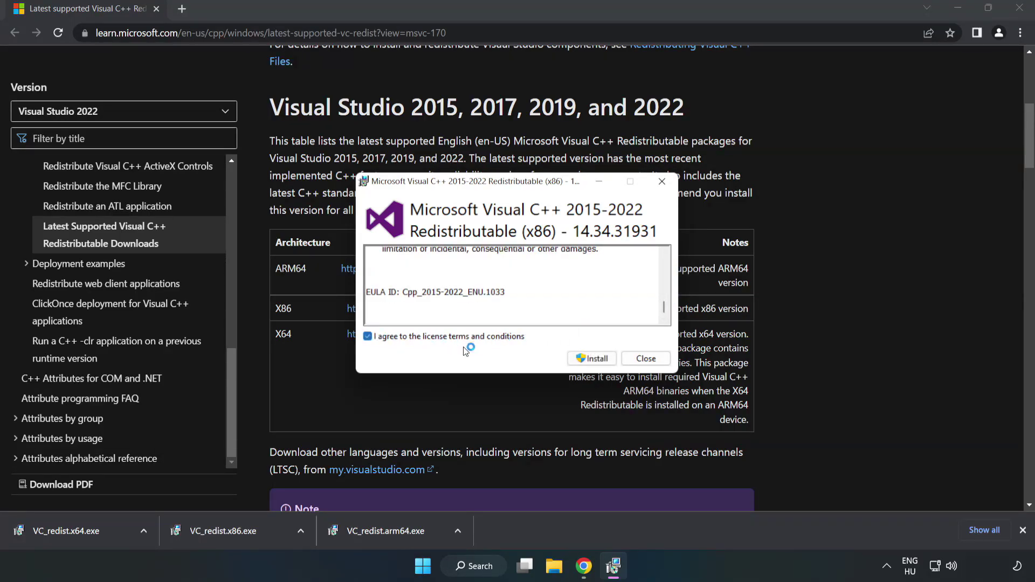
click(587, 359)
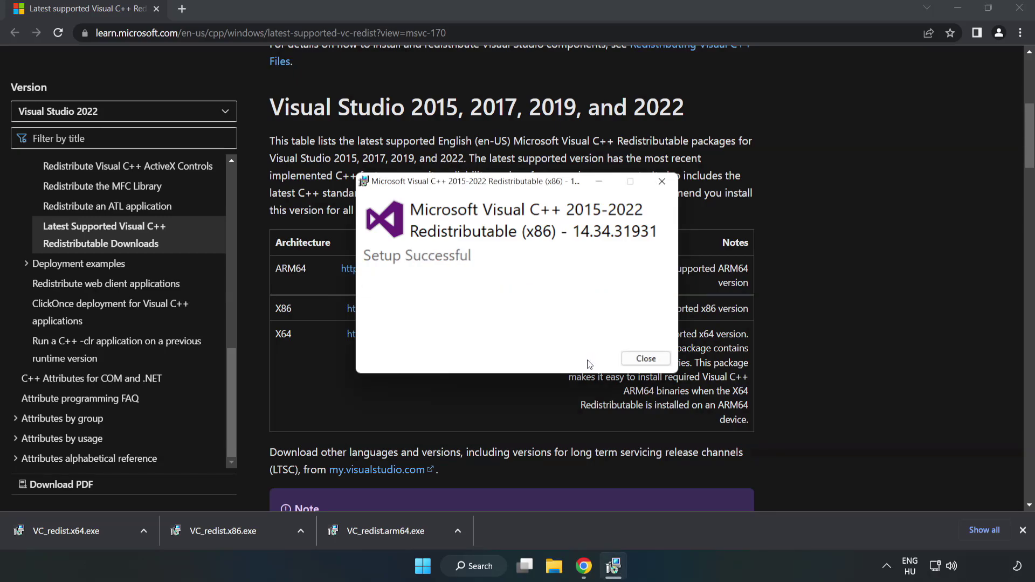
click(646, 359)
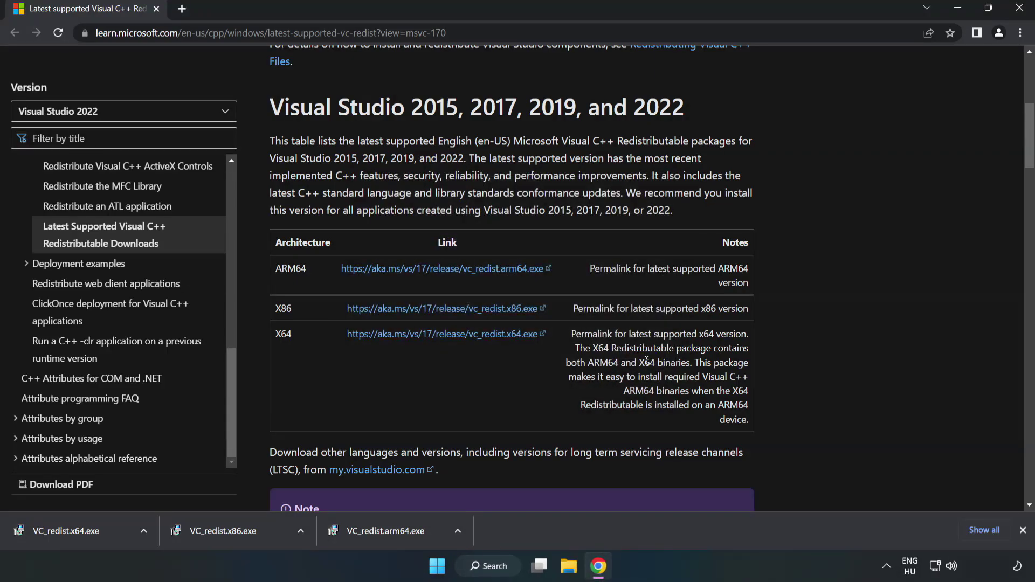
Step: Install the x64 Visual C++ Redistributable from VC_redist.x64.exe, agreeing to its license terms, and close the setup window and Chrome
click(57, 531)
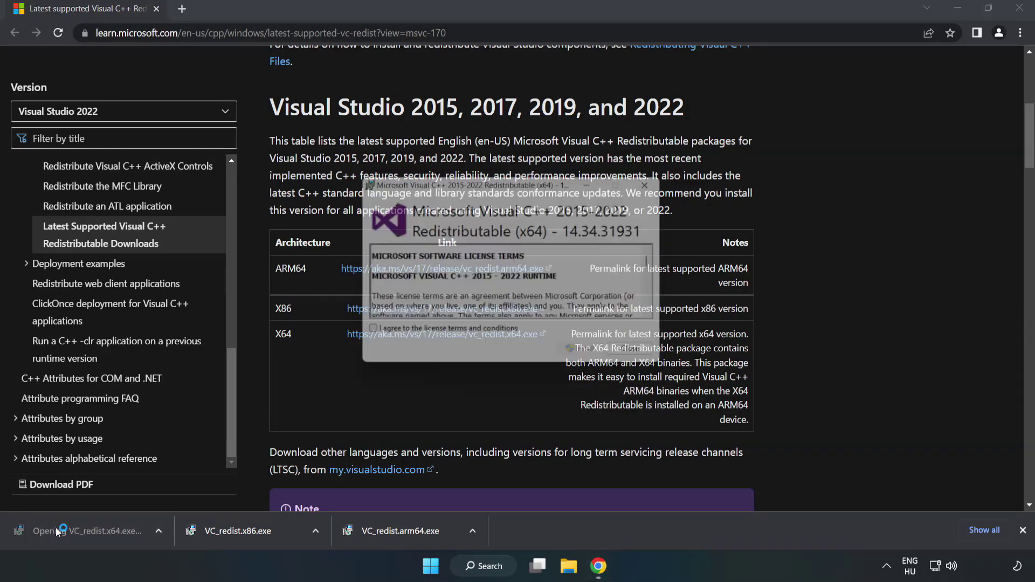
drag(664, 266, 665, 315)
click(368, 336)
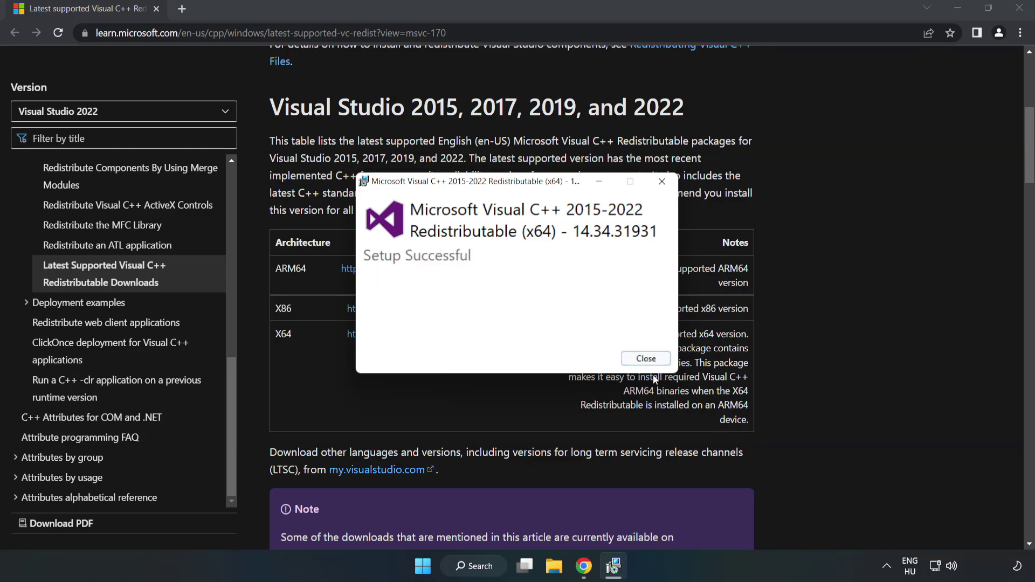
click(646, 358)
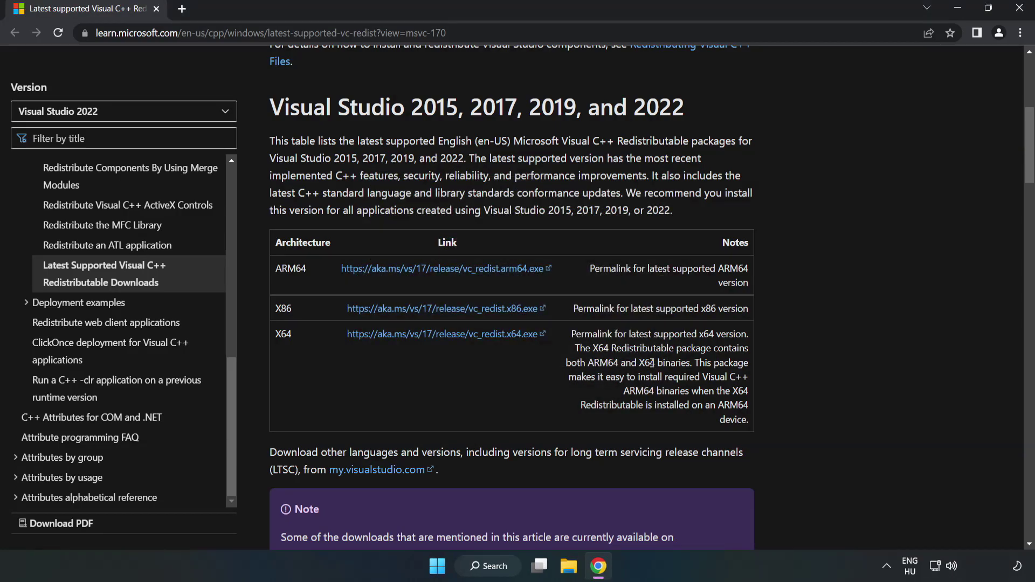
click(1020, 9)
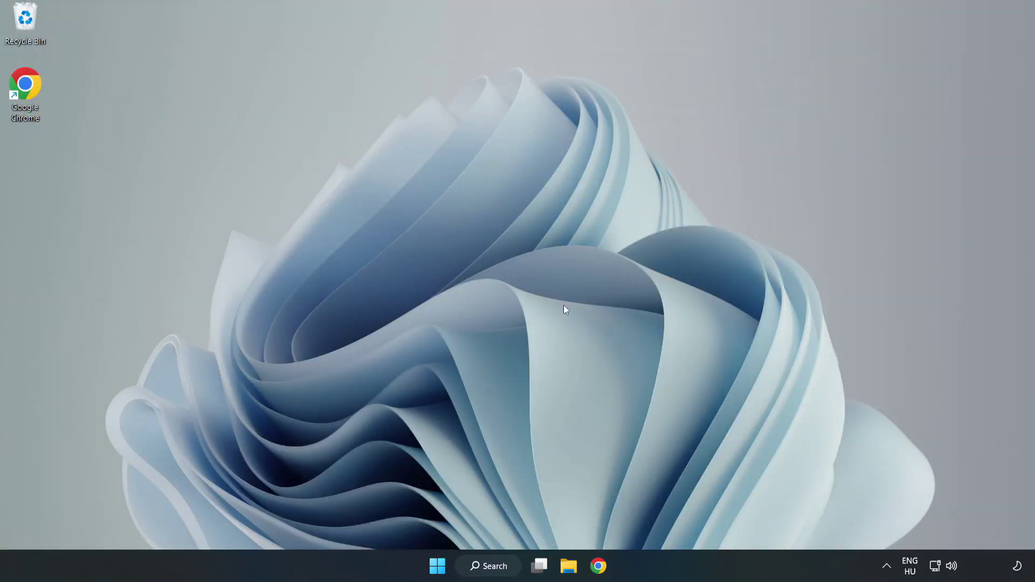
Step: Search Windows for "cmd", run Command Prompt as administrator and move its window to the middle of the desktop
click(501, 567)
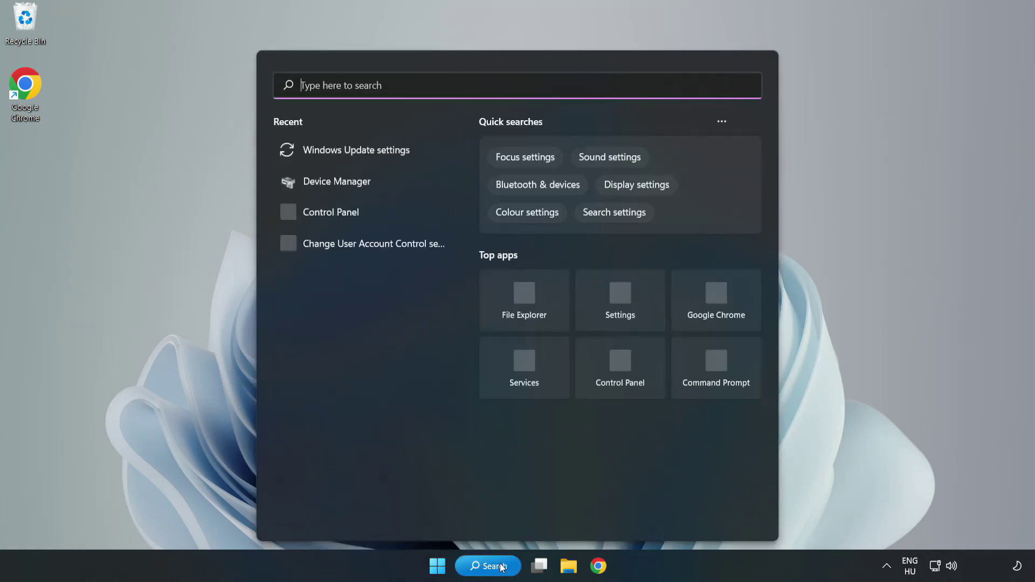
text(cmd)
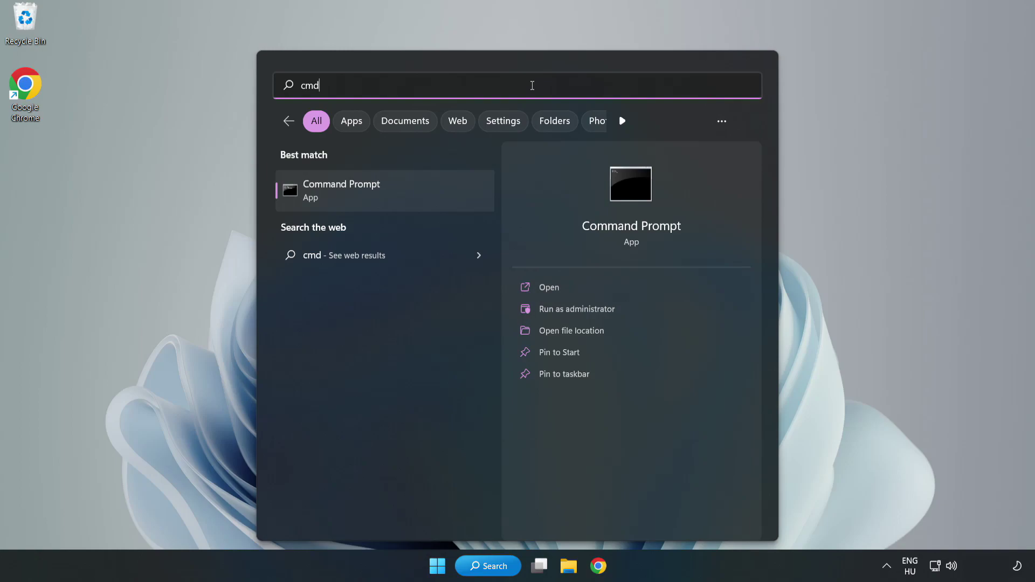
right_click(407, 195)
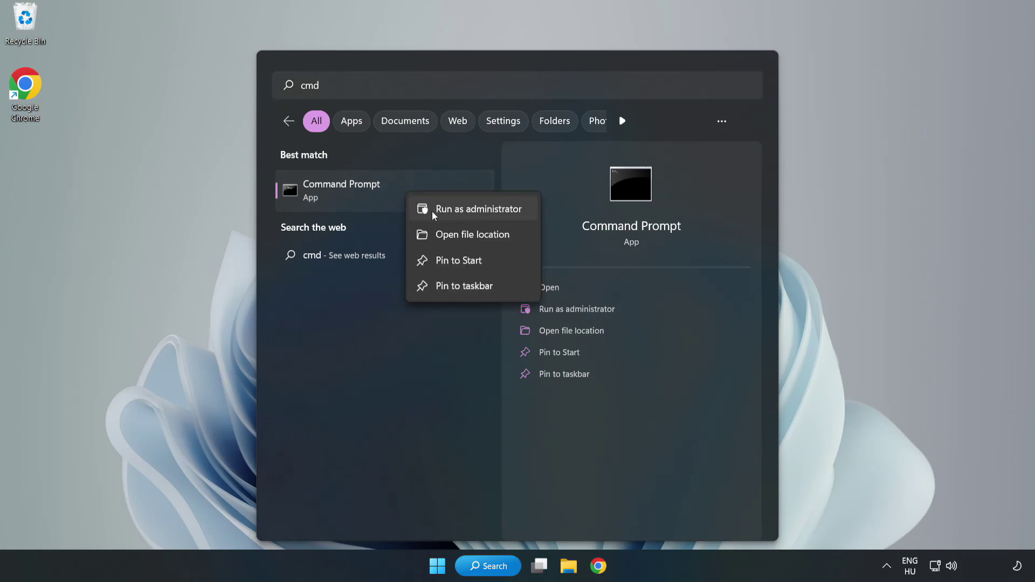
click(448, 210)
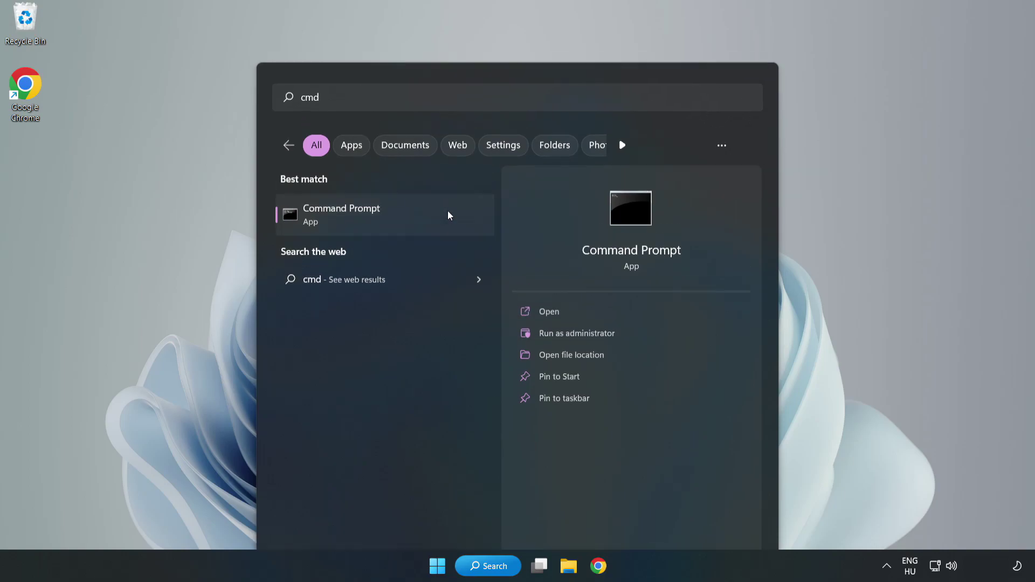
drag(412, 115, 527, 118)
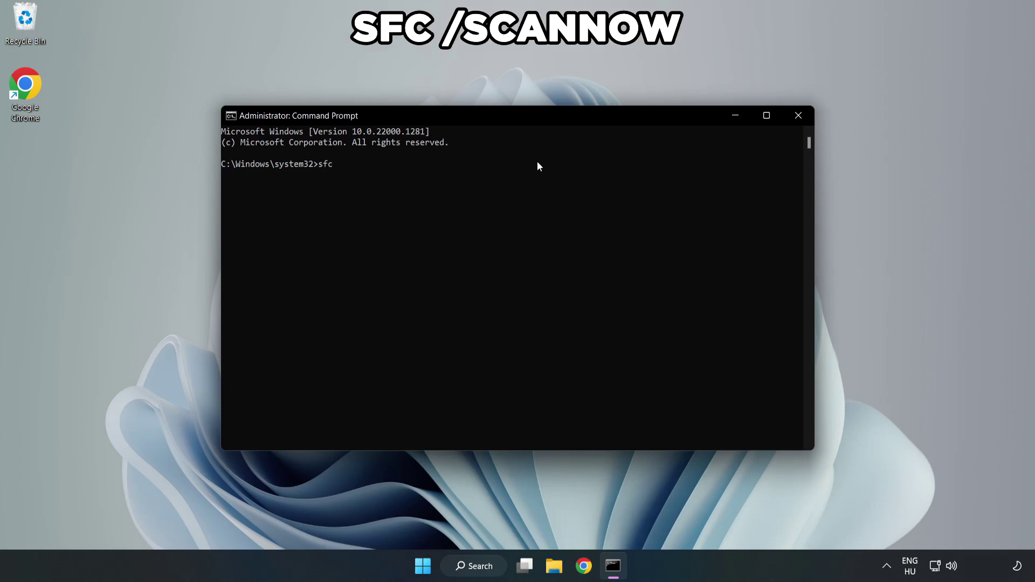
Step: Run the system file check with sfc /scannow in the Command Prompt and close its window once the scan completes
text(sfc /scannow)
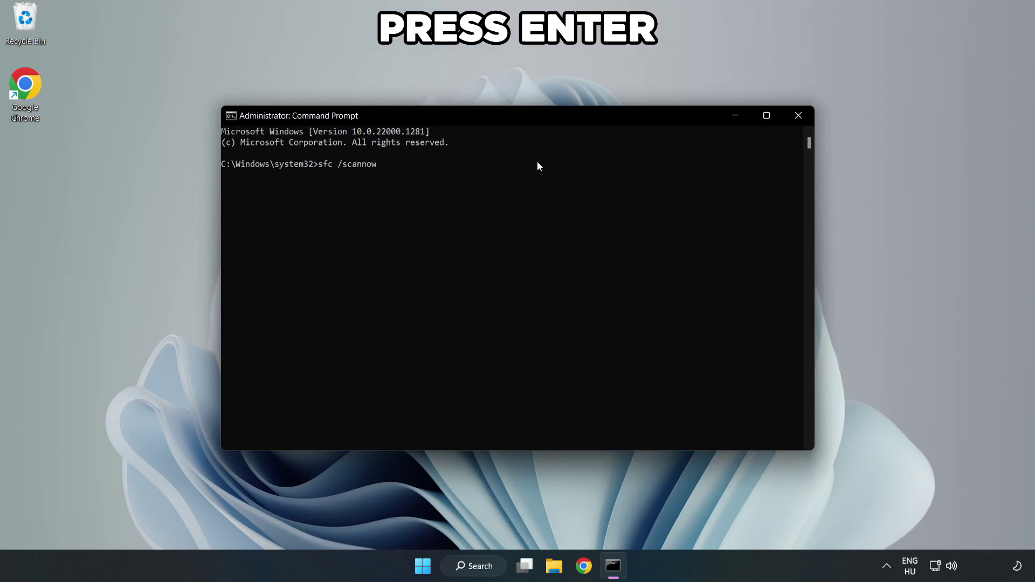
key(Return)
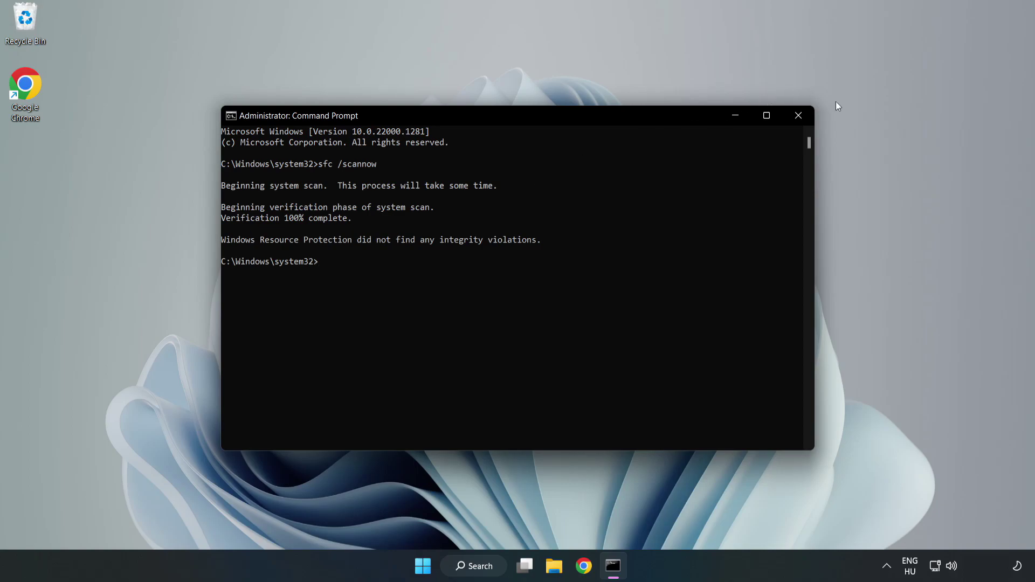
click(798, 122)
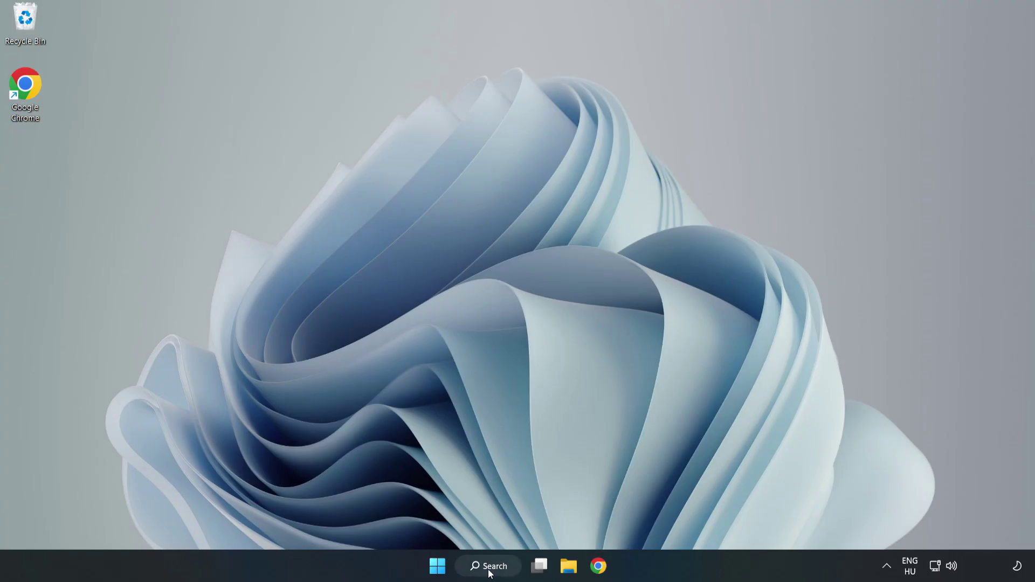
Step: Search Windows for "security" and open the Windows Security app
click(490, 571)
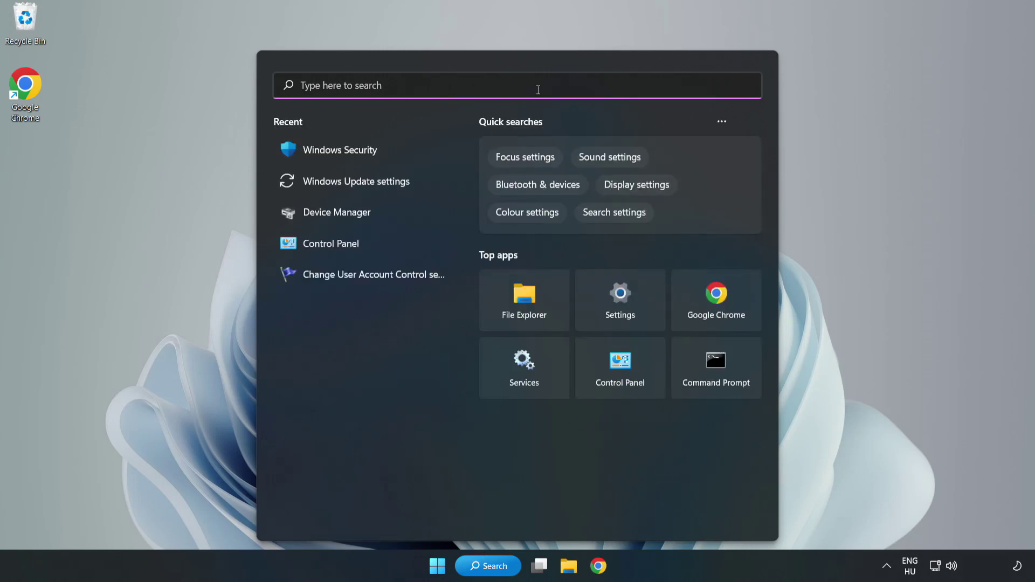
text(sec)
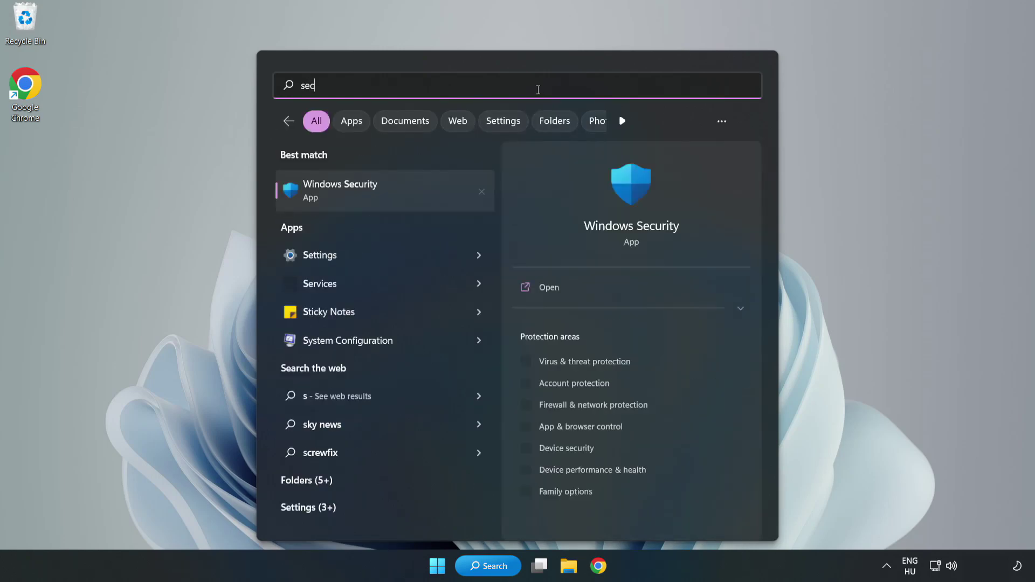
text(urity)
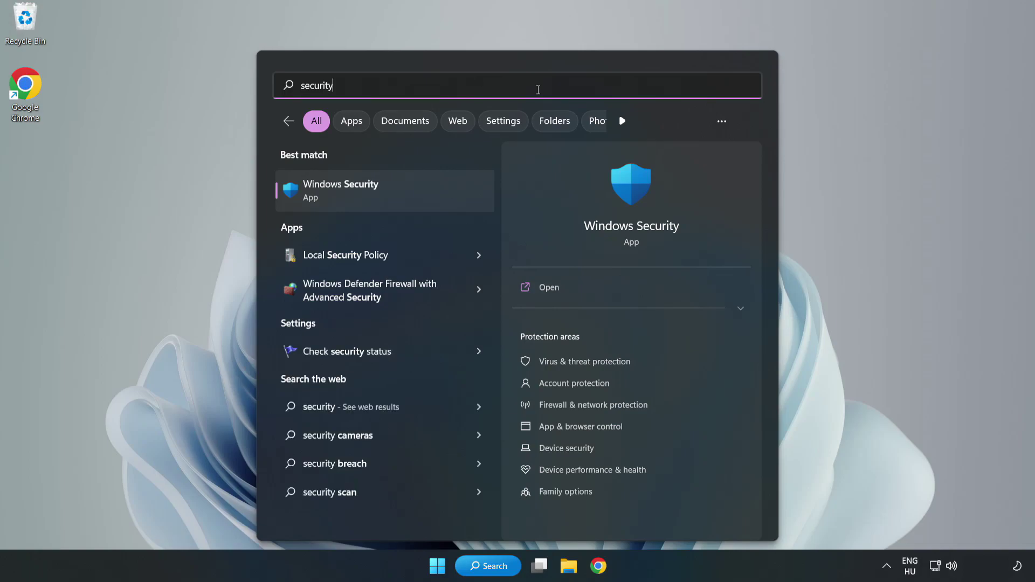
click(376, 199)
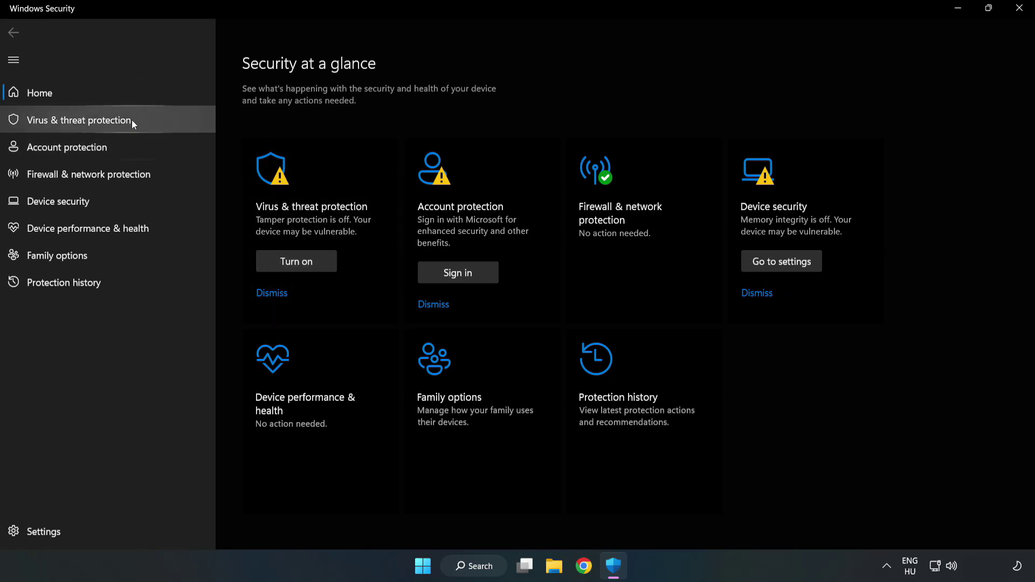
Step: Go to the Microsoft Defender Antivirus exclusions through the Virus & threat protection settings
click(68, 121)
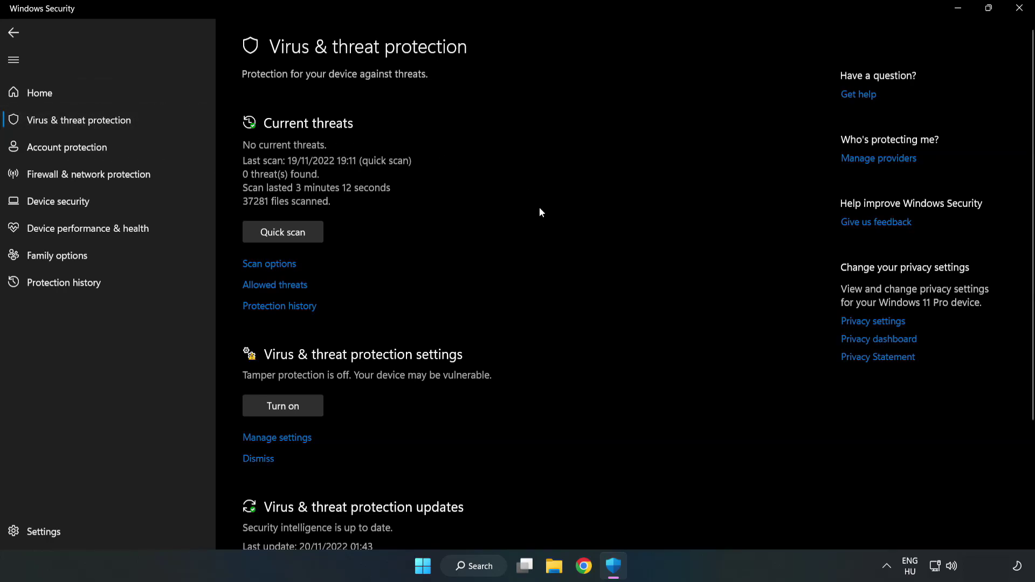
scroll(541, 212, down, 3)
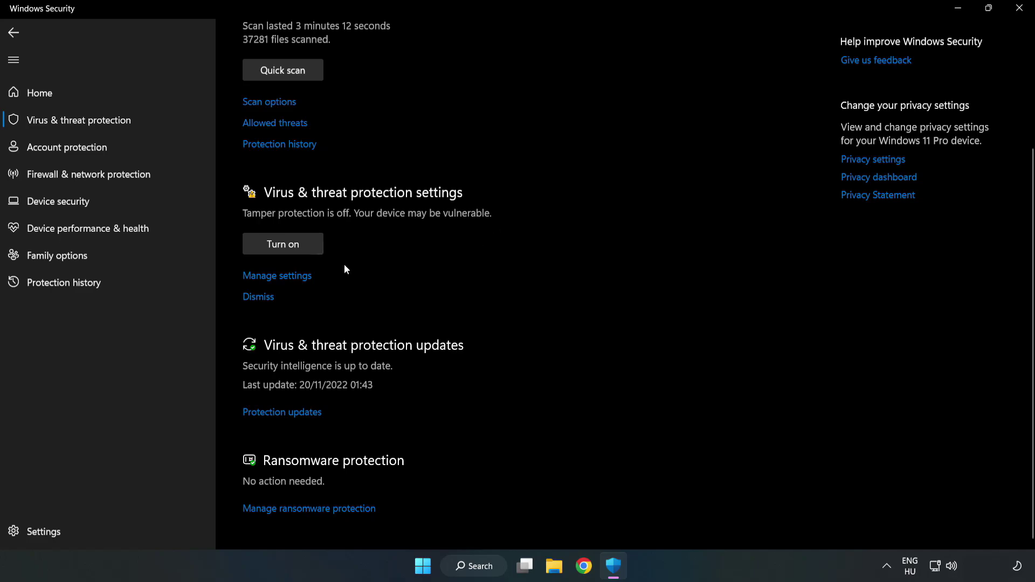
click(284, 278)
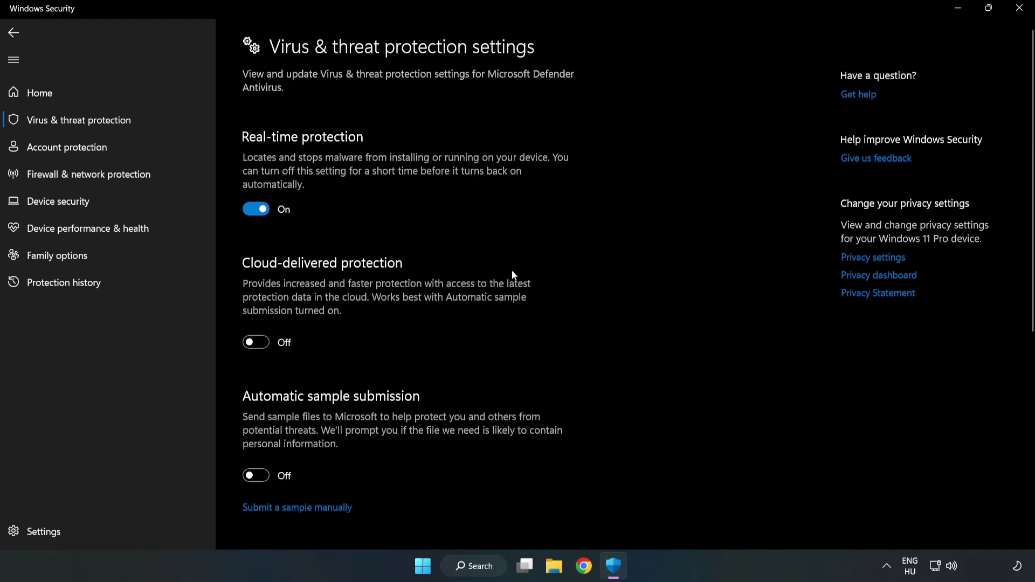
scroll(661, 276, down, 6)
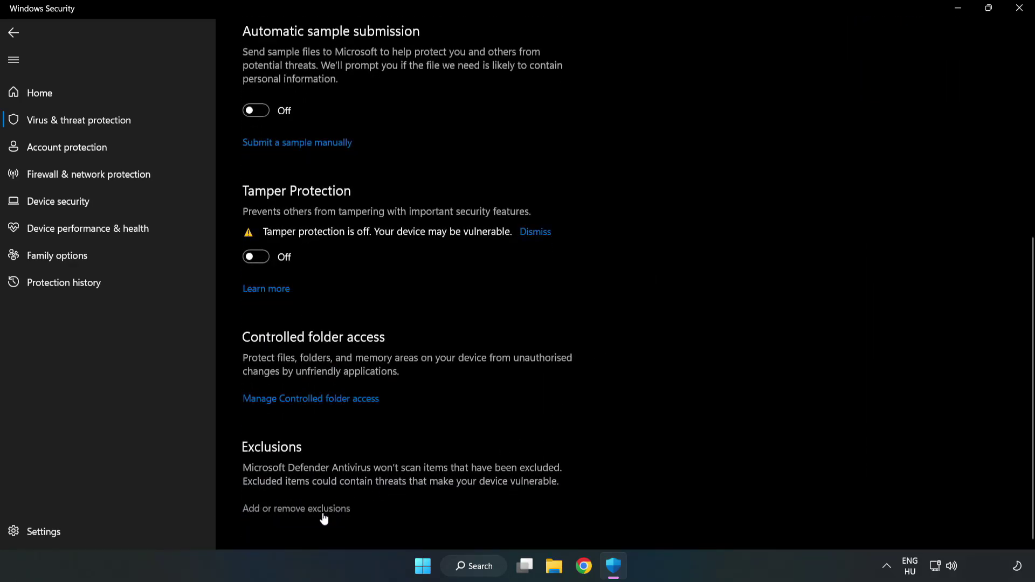
click(305, 509)
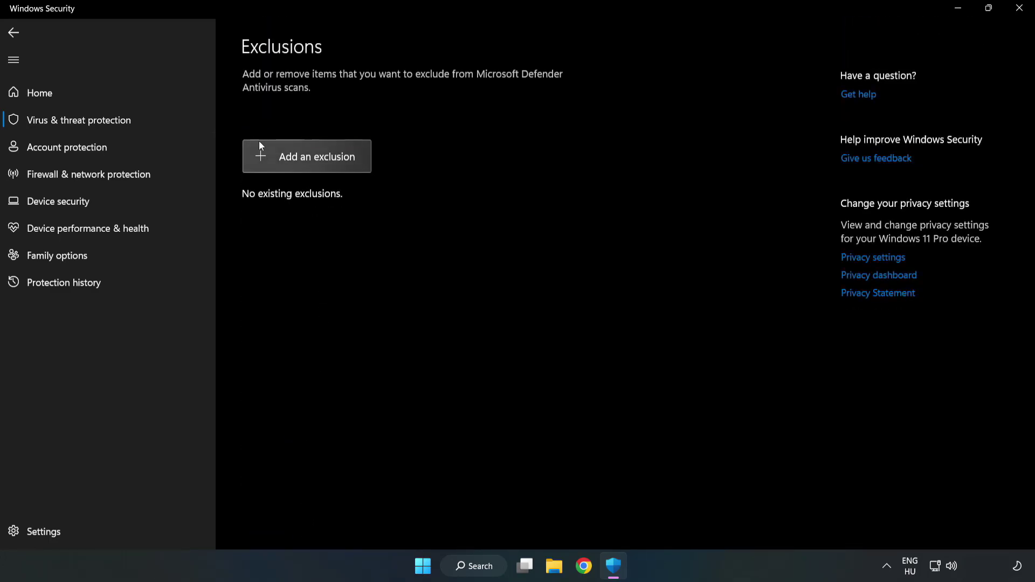
Step: Add a file exclusion for NOT WORKING APP from C:\Program Files (x86)\NOT WORKING APP, and close Windows Security
click(318, 164)
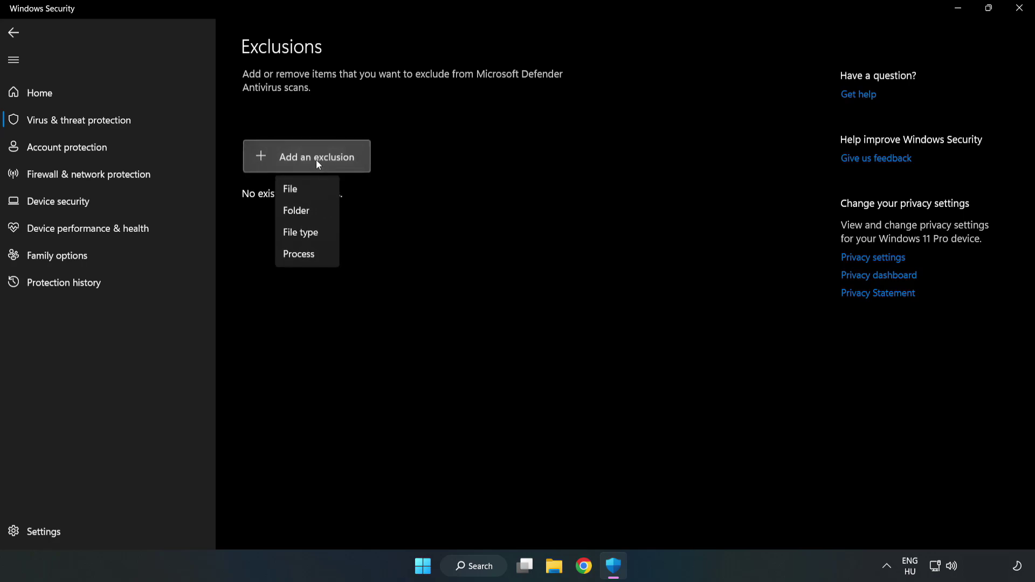
click(295, 191)
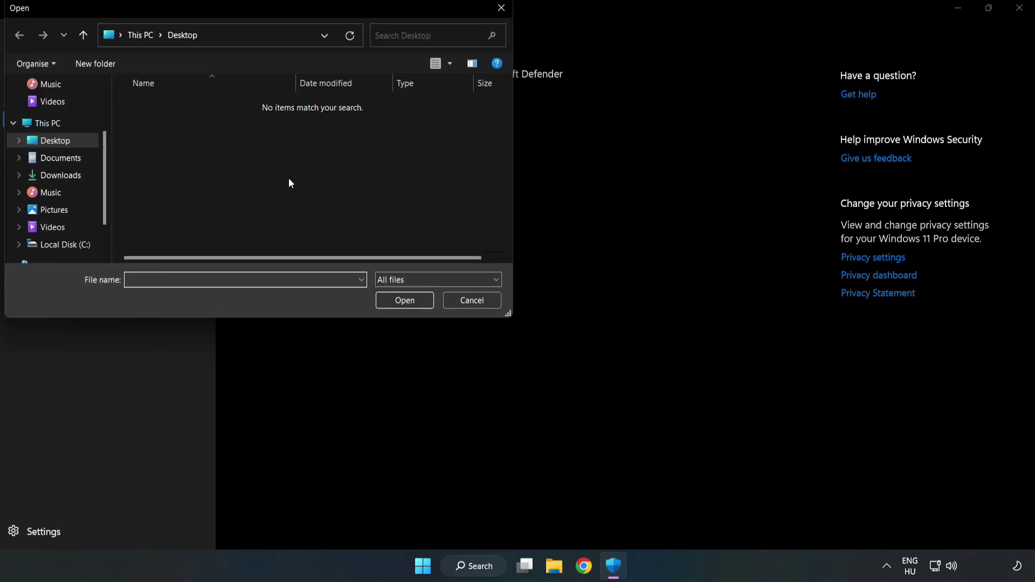
drag(281, 14, 477, 116)
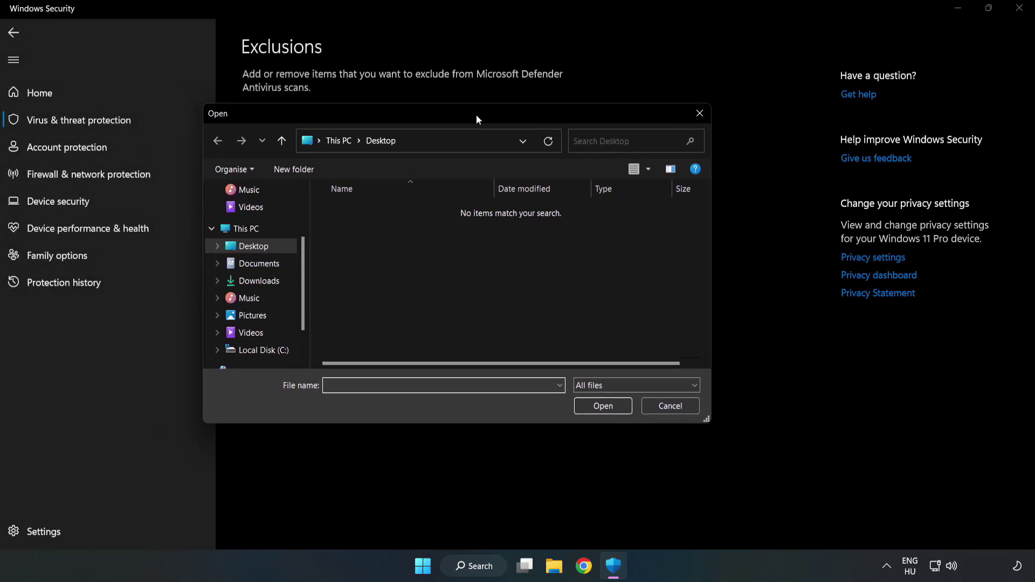
click(264, 350)
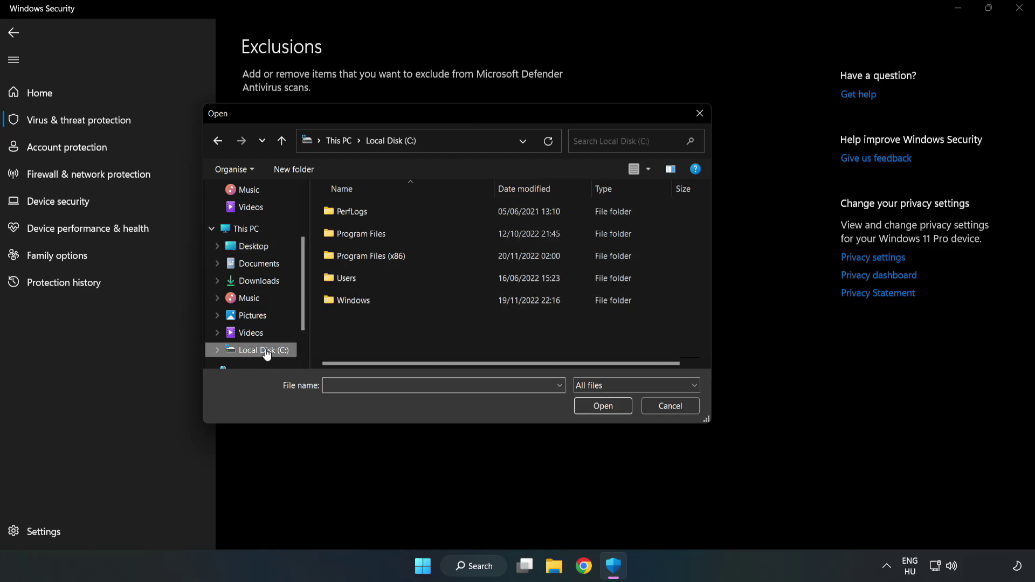
double_click(406, 257)
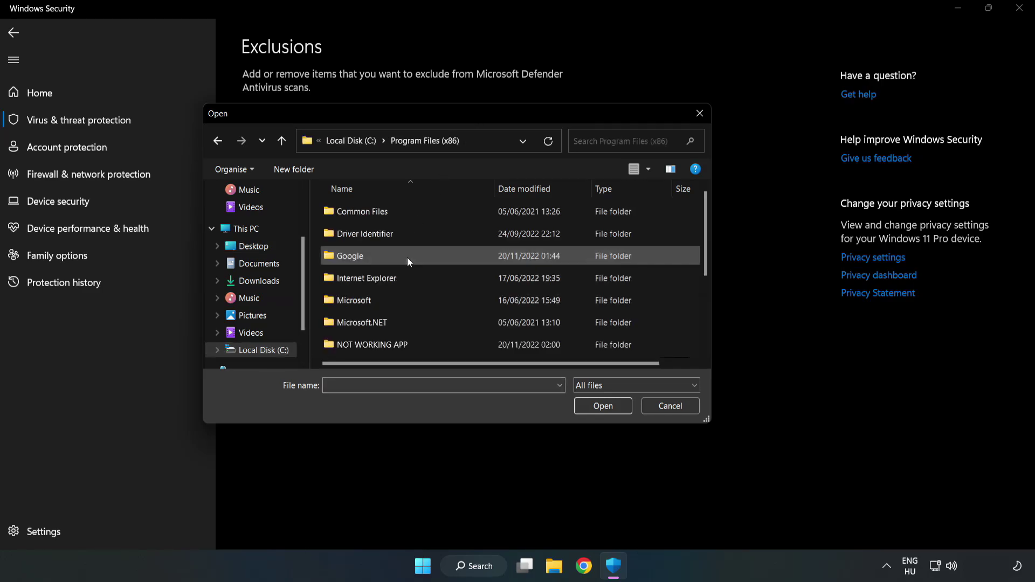
double_click(408, 345)
click(365, 212)
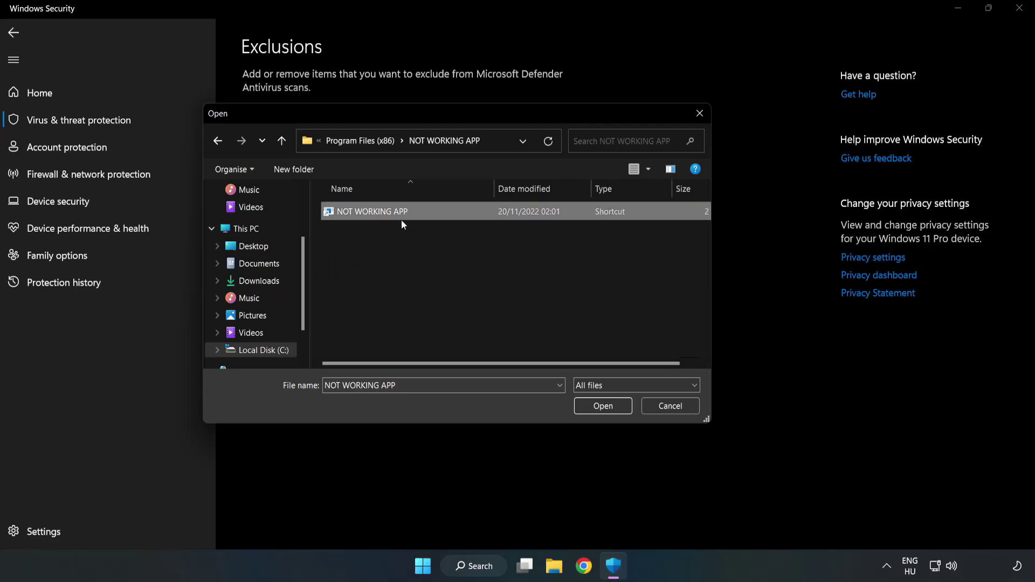
click(603, 407)
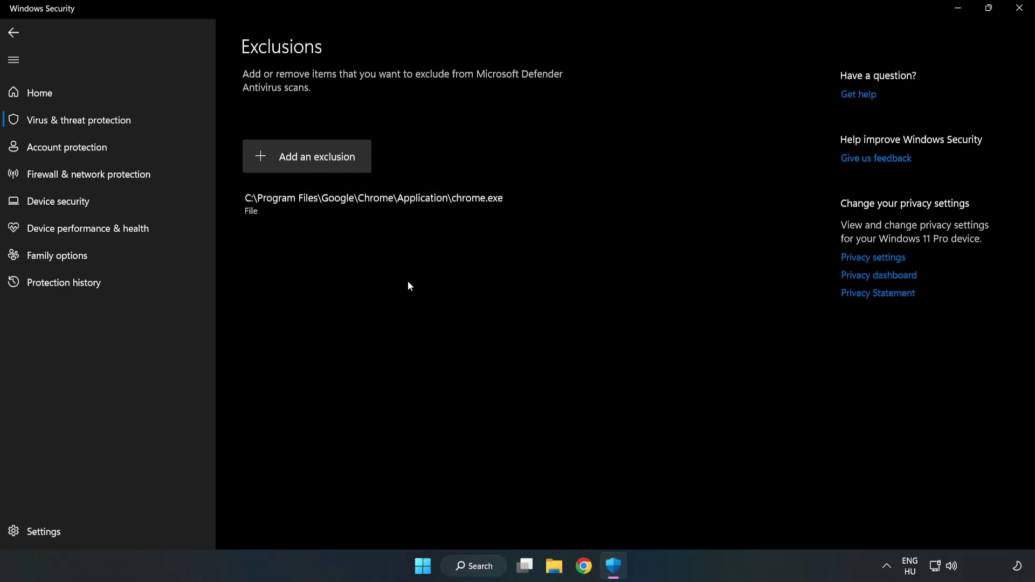
click(1019, 14)
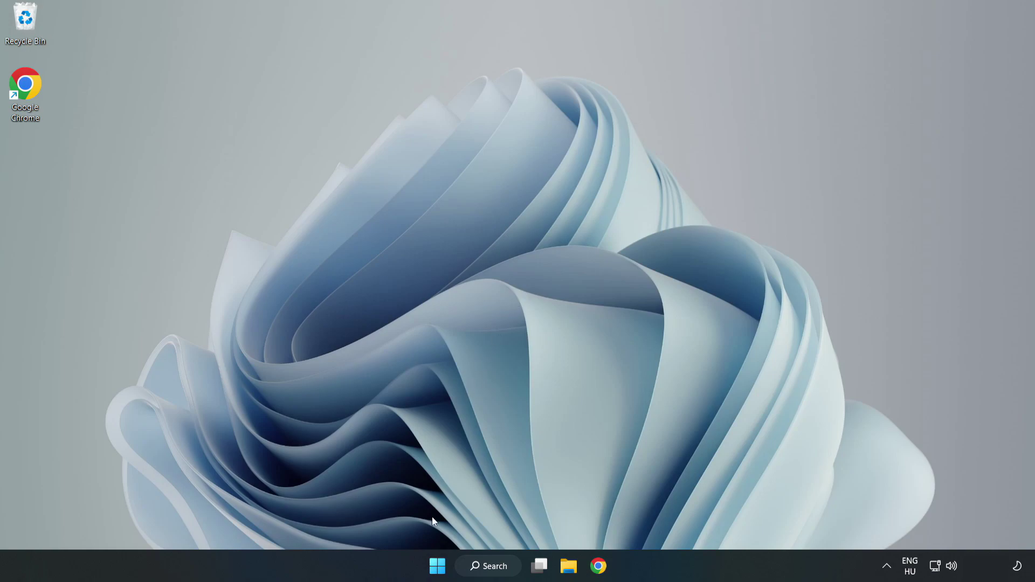
Step: Bring up the power options to restart the PC
click(437, 566)
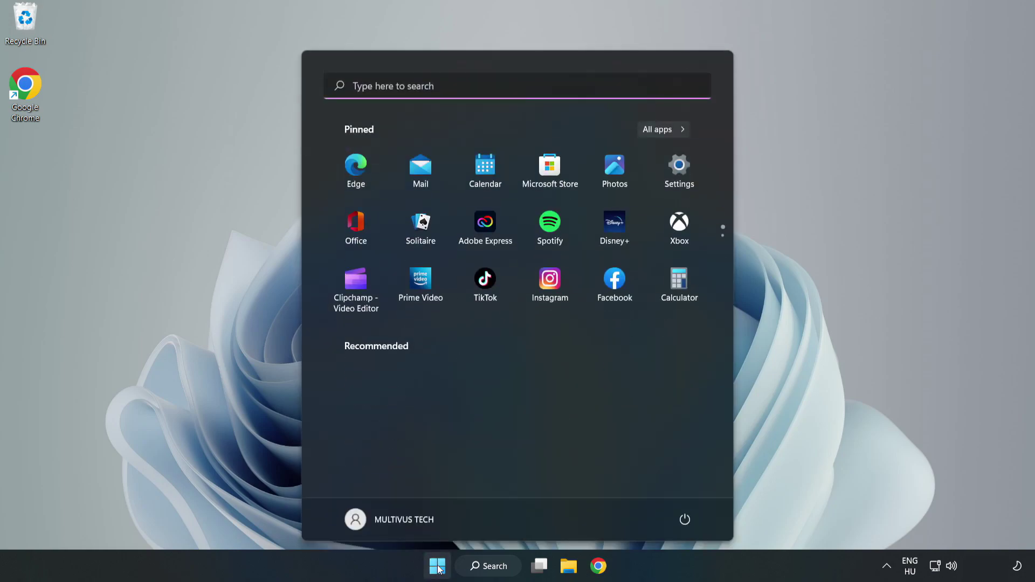
click(686, 519)
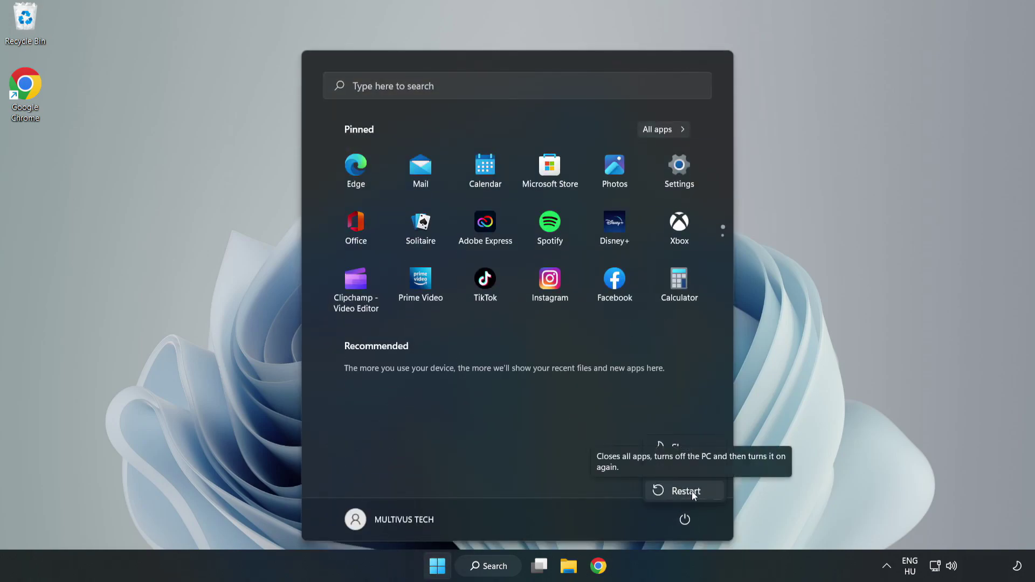